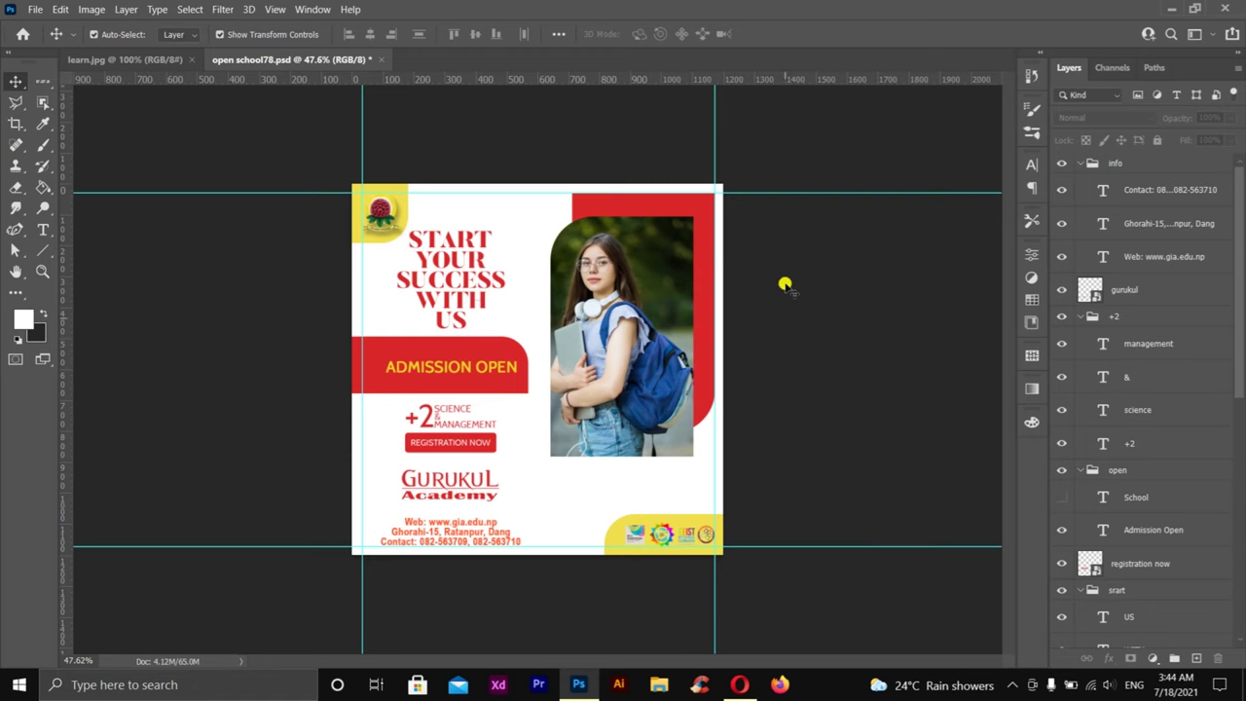
Marquee-select the logo, admission bar, photo and other poster elements together.
{"action": "left_click_drag", "start_coordinate": [798, 210], "coordinate": [361, 469]}
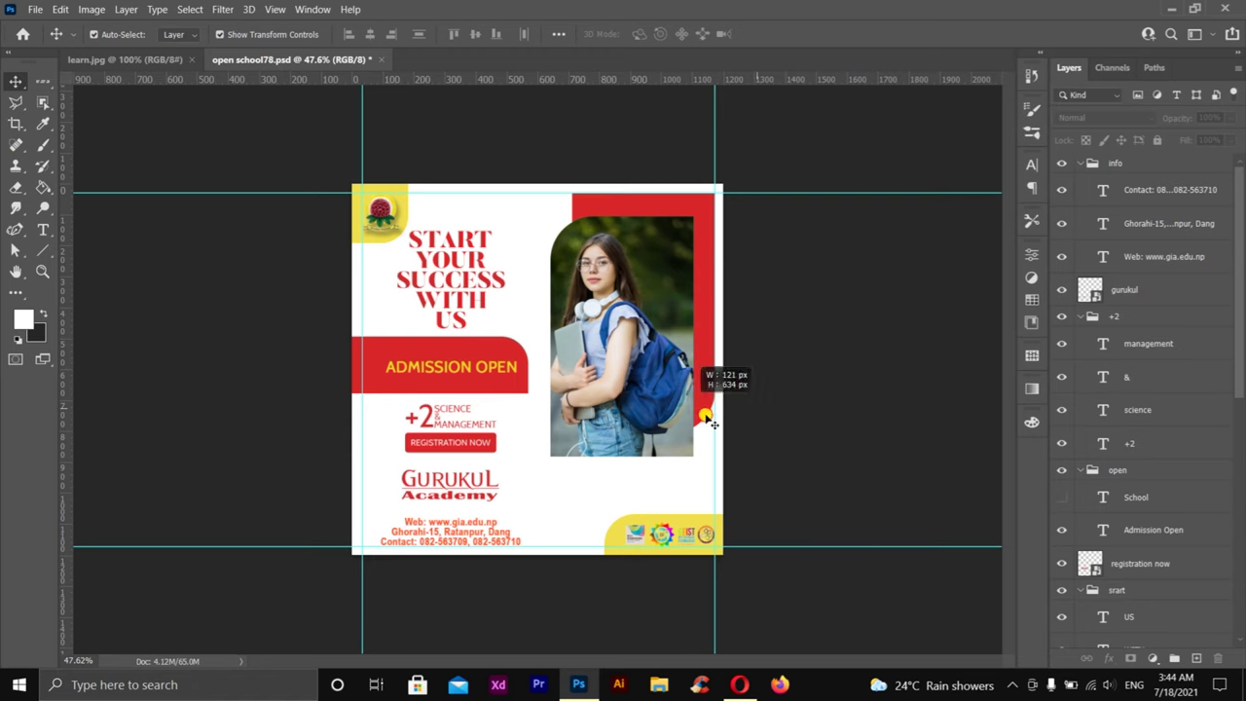
{"action": "left_click_drag", "start_coordinate": [840, 370], "coordinate": [529, 538]}
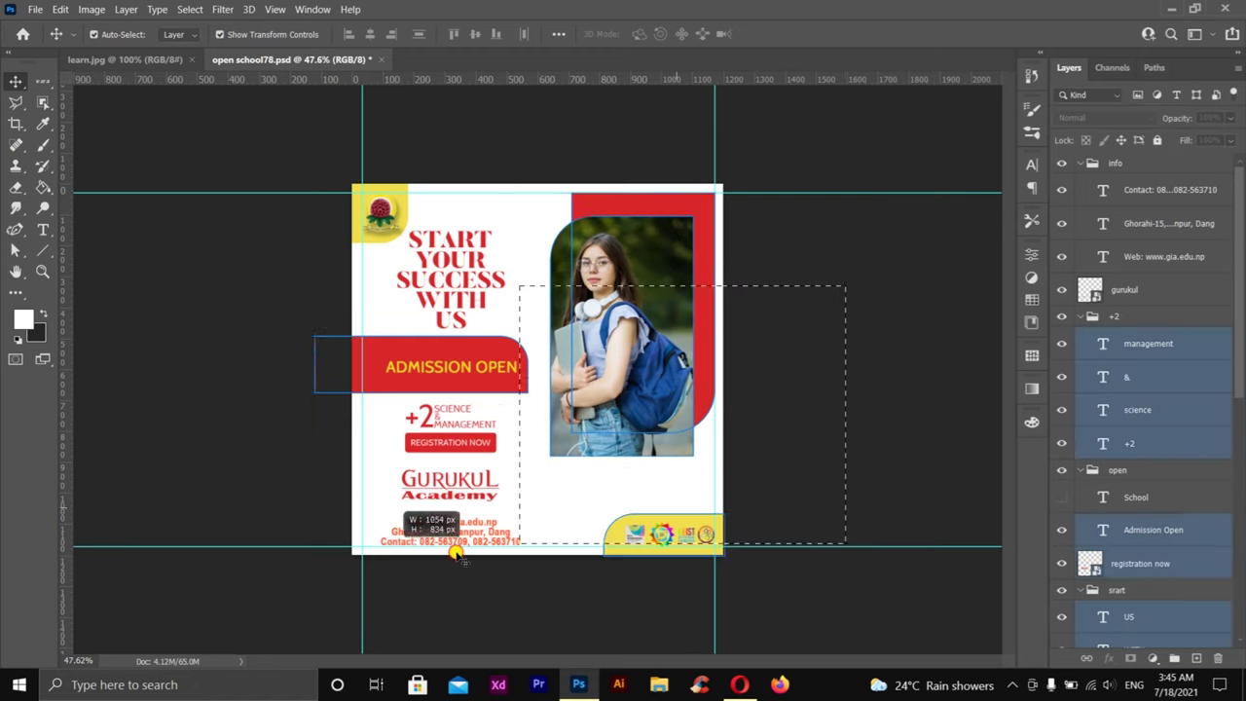
{"action": "left_click", "coordinate": [817, 342]}
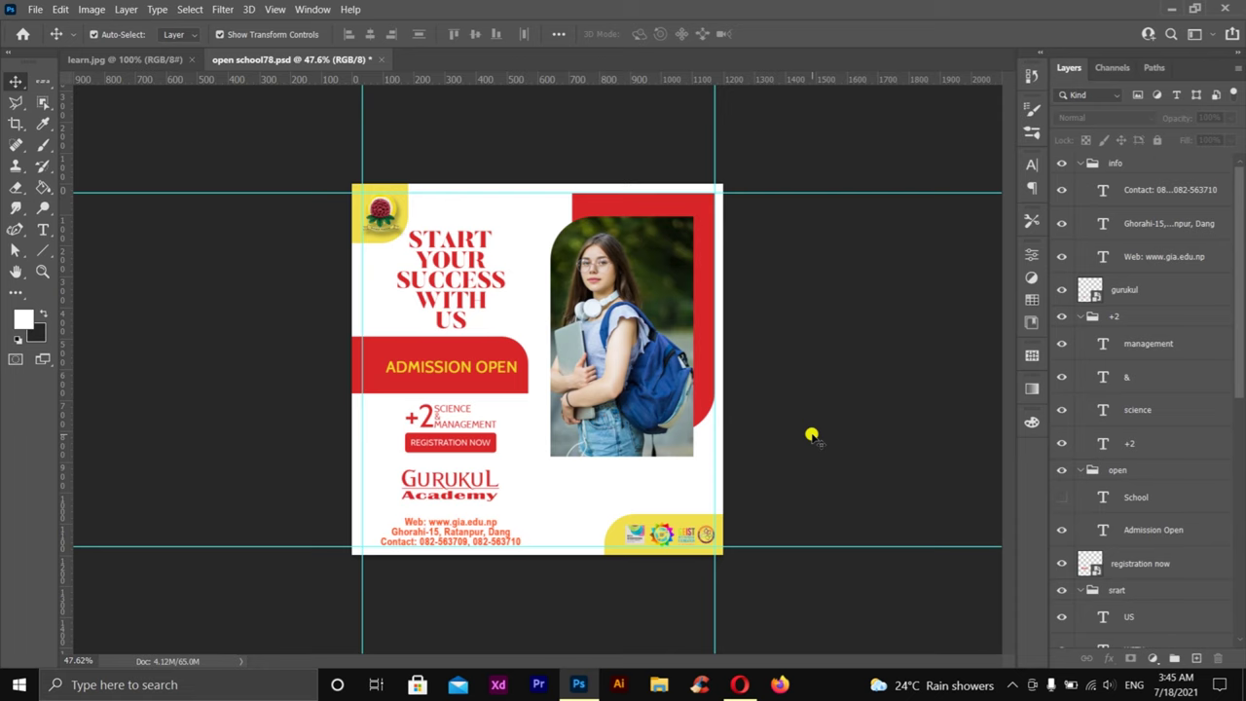
{"action": "left_click_drag", "start_coordinate": [839, 167], "coordinate": [194, 633]}
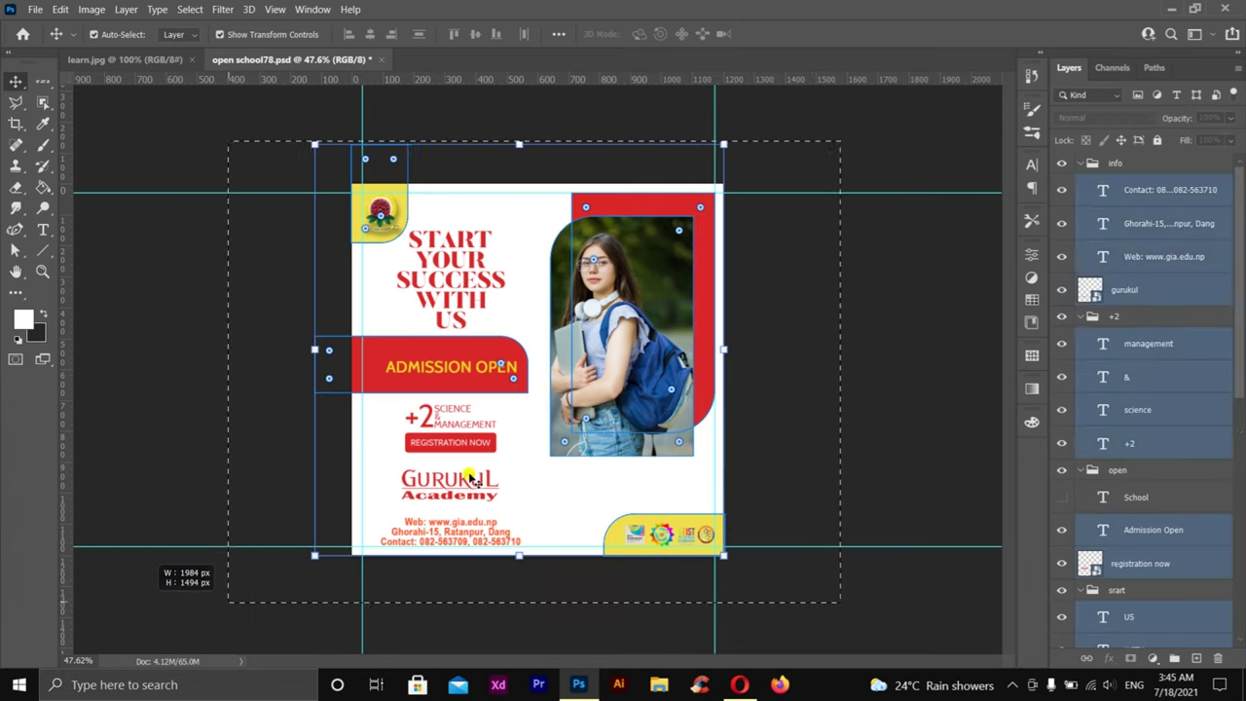
{"action": "left_click", "coordinate": [623, 331]}
{"action": "left_click", "coordinate": [786, 227]}
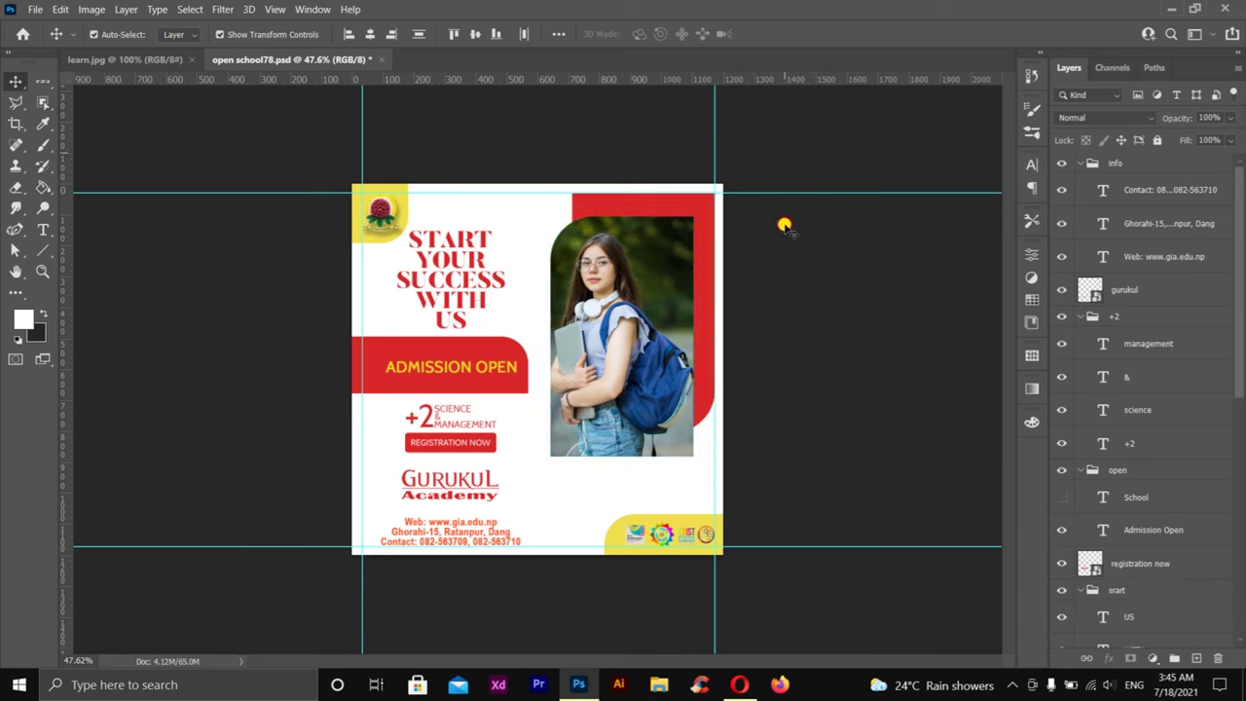
{"action": "left_click_drag", "start_coordinate": [791, 152], "coordinate": [259, 593]}
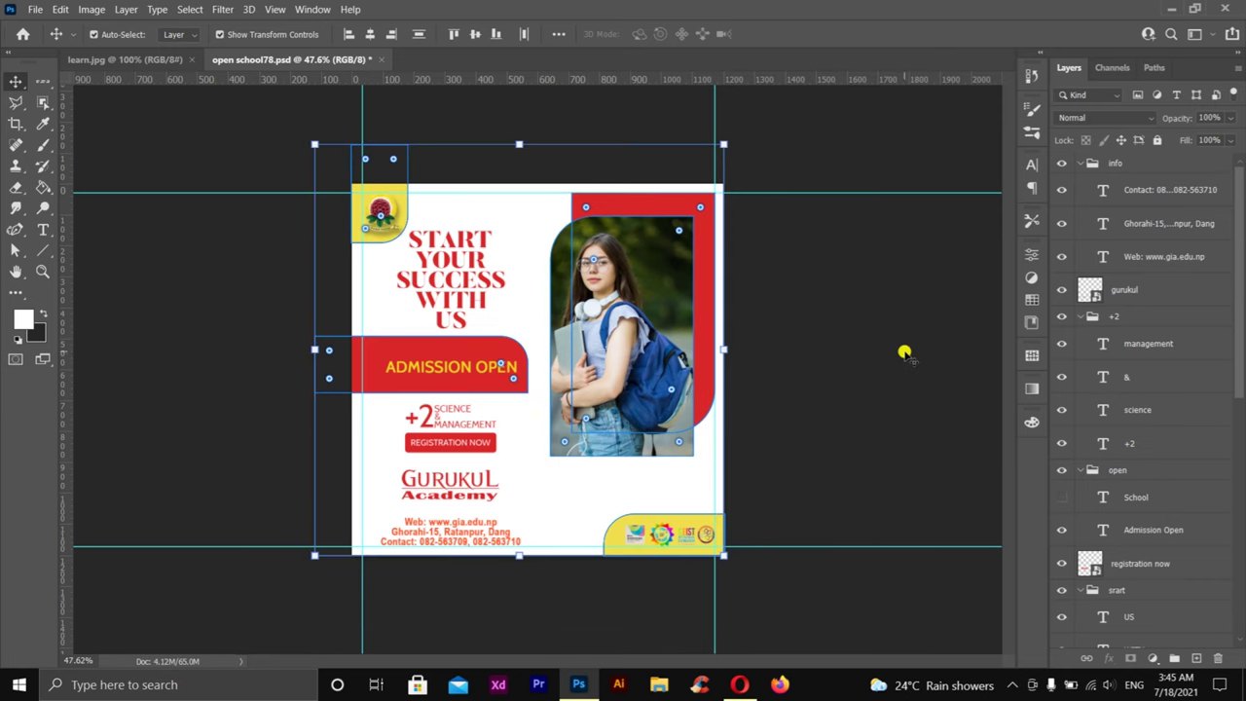
Hide the guide lines and layer outlines, then deselect all layers.
{"action": "key", "text": "ctrl+semicolon"}
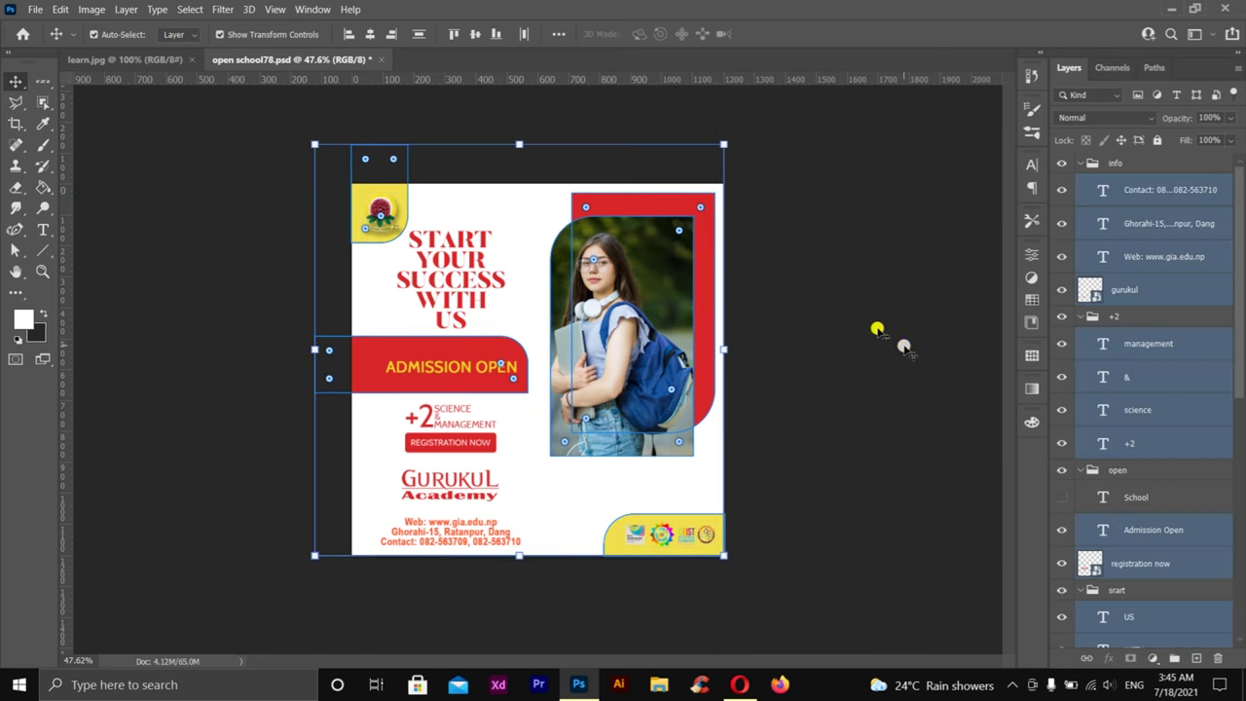
{"action": "left_click_drag", "start_coordinate": [827, 167], "coordinate": [257, 548]}
{"action": "scroll", "coordinate": [487, 255], "scroll_direction": "up", "scroll_amount": 2}
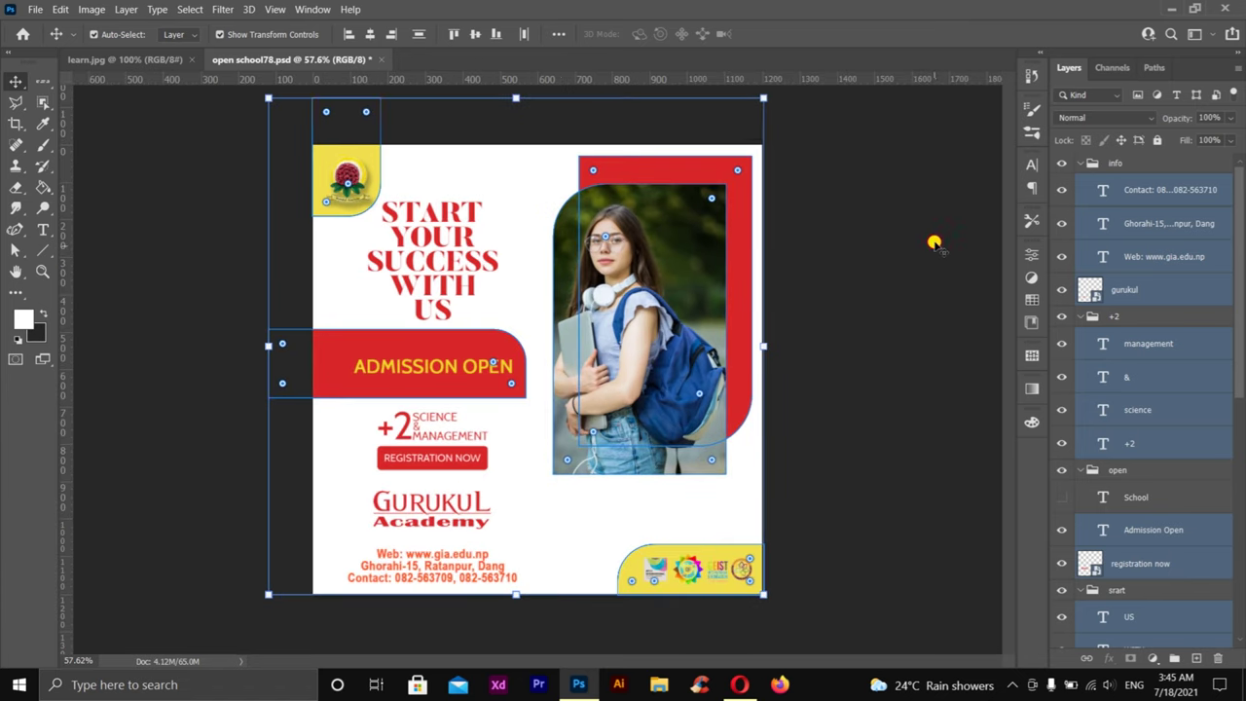
{"action": "key", "text": "ctrl+h"}
{"action": "left_click", "coordinate": [413, 199]}
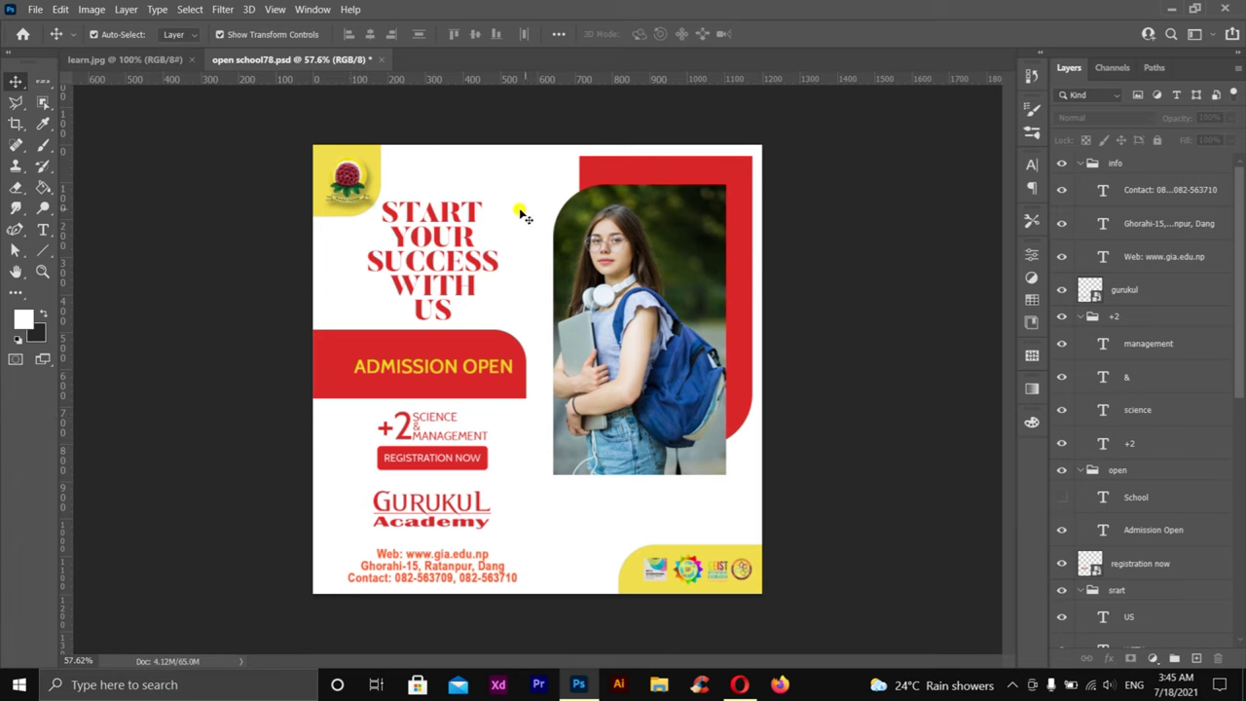
Marquee-select the Gurukul Academy poster's layers with the Move tool.
{"action": "left_click_drag", "start_coordinate": [893, 135], "coordinate": [250, 546]}
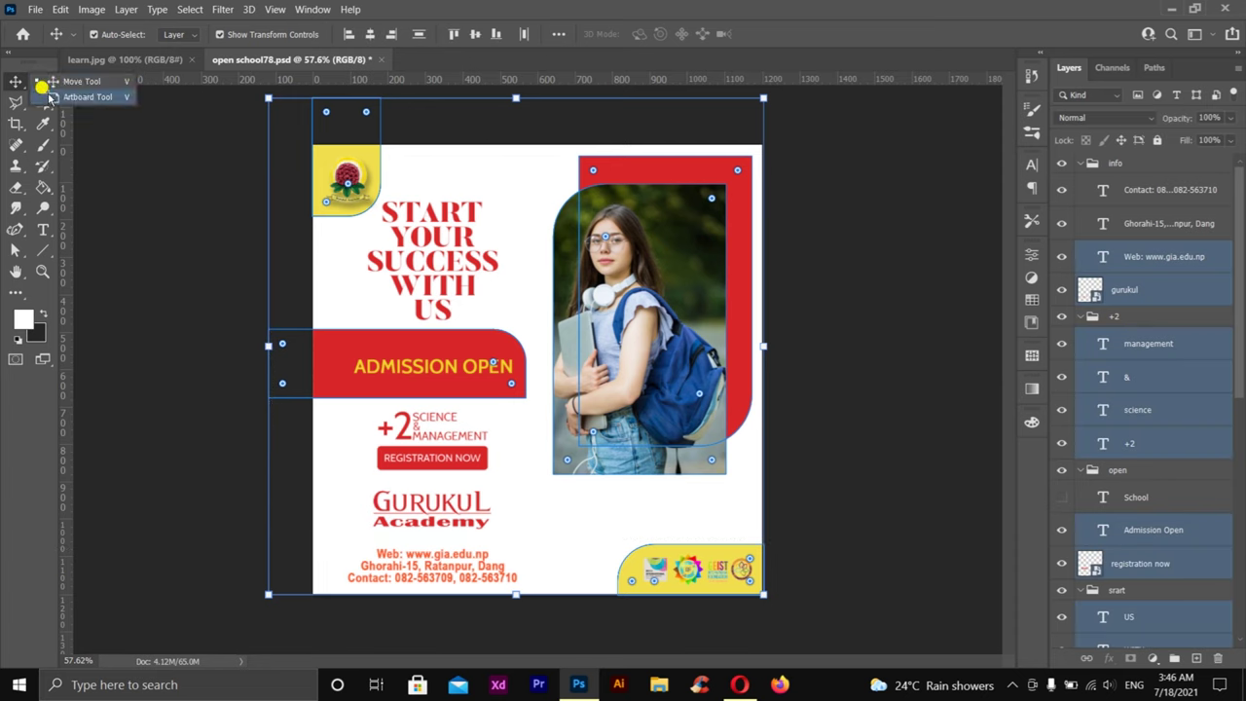
Draw Artboard 1 around the poster and Alt-drag a duplicate to its right.
{"action": "left_click", "coordinate": [15, 82]}
{"action": "left_click_drag", "start_coordinate": [308, 138], "coordinate": [755, 584]}
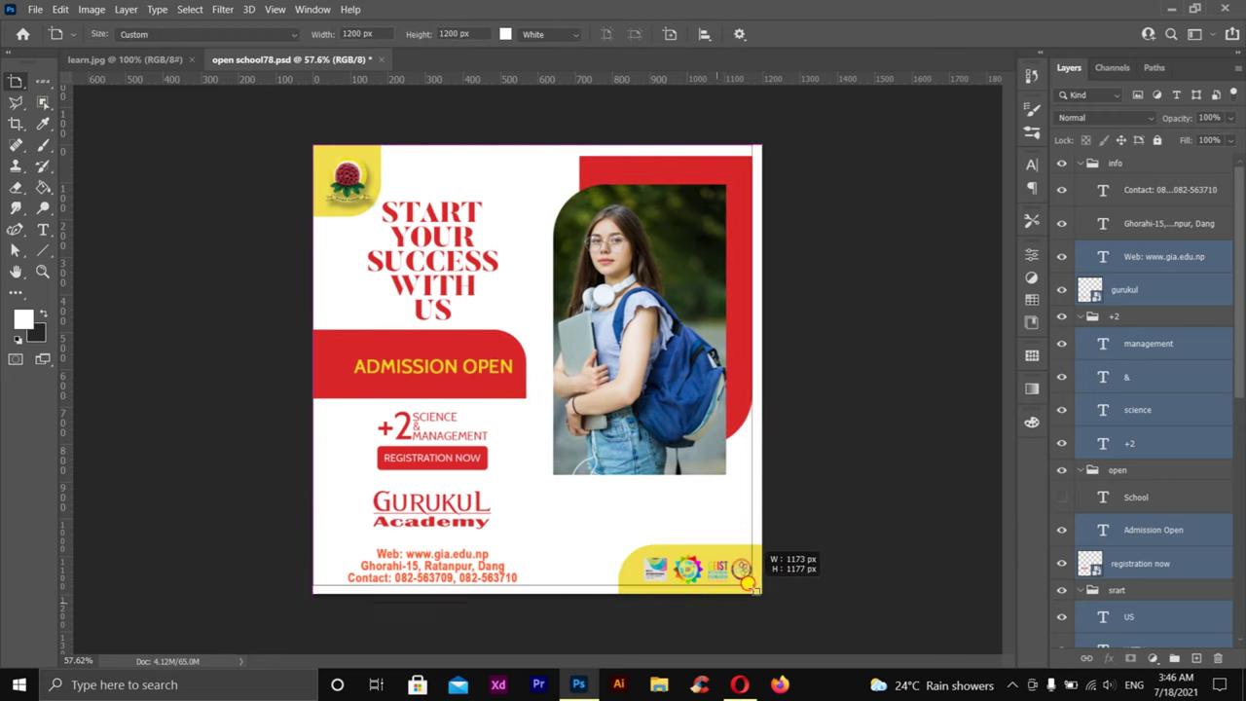
{"action": "left_click_drag", "start_coordinate": [752, 584], "coordinate": [755, 584]}
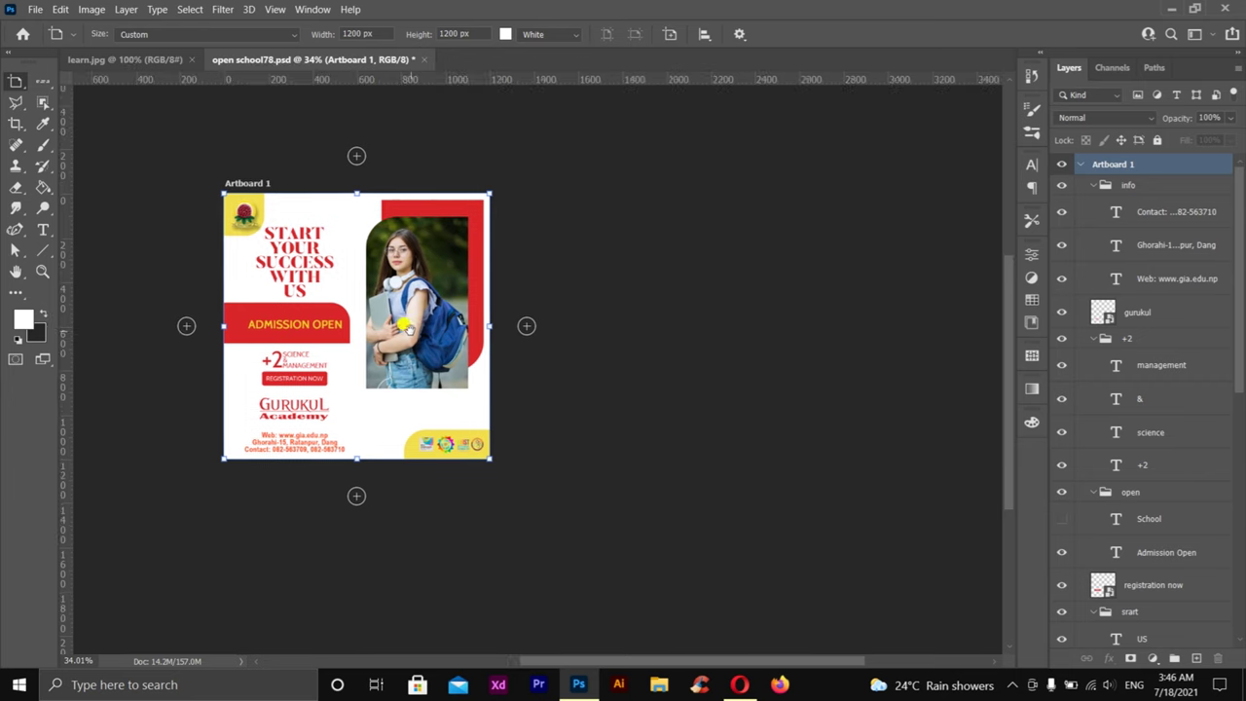
{"action": "mouse_move", "coordinate": [370, 317]}
{"action": "left_mouse_down"}
{"action": "mouse_move", "coordinate": [656, 309]}
{"action": "mouse_move", "coordinate": [646, 326]}
{"action": "mouse_move", "coordinate": [645, 313]}
{"action": "left_mouse_up"}
Collapse both artboards in the Layers panel and lock Artboard 1 completely.
{"action": "left_click", "coordinate": [759, 249]}
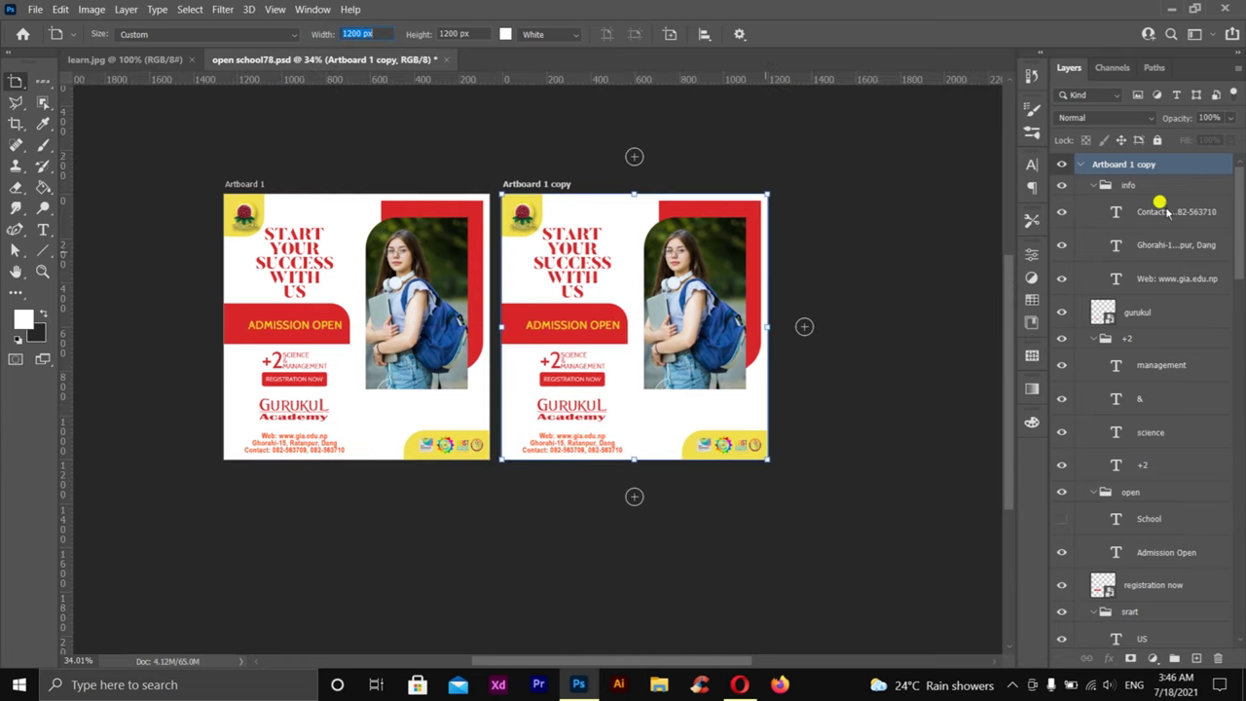
{"action": "left_click", "coordinate": [1078, 166]}
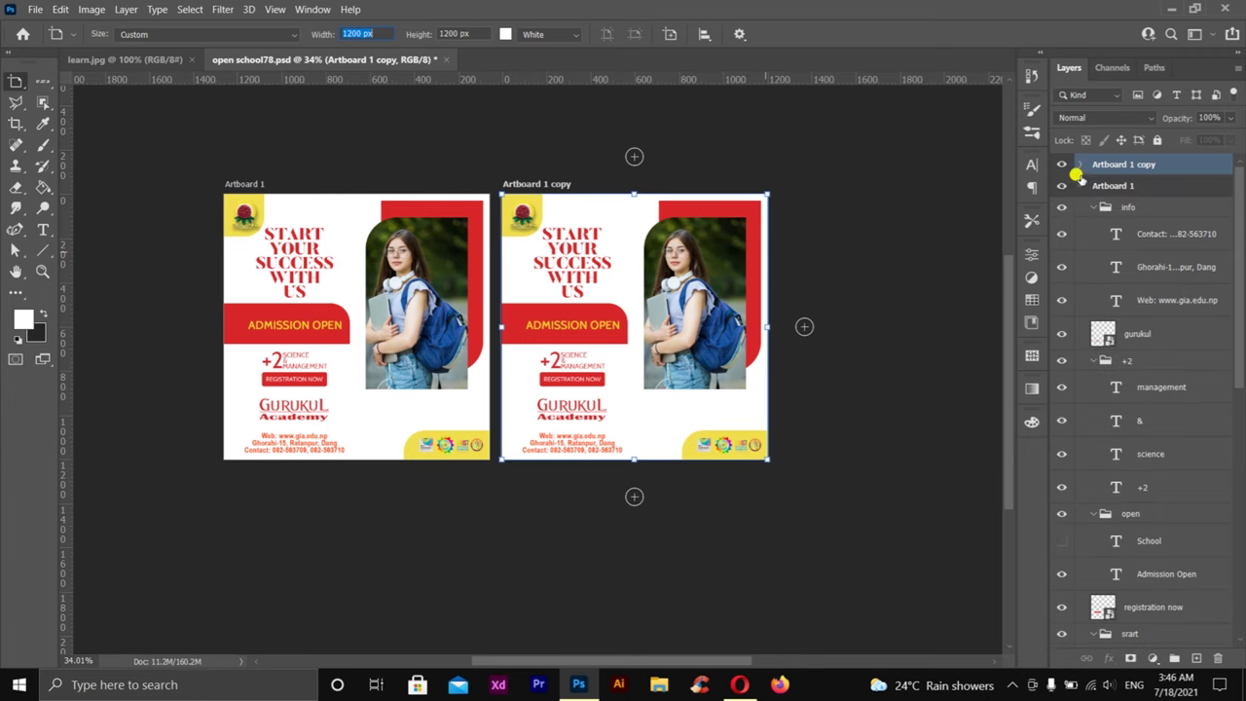
{"action": "left_click", "coordinate": [1079, 186]}
{"action": "left_click", "coordinate": [1145, 187]}
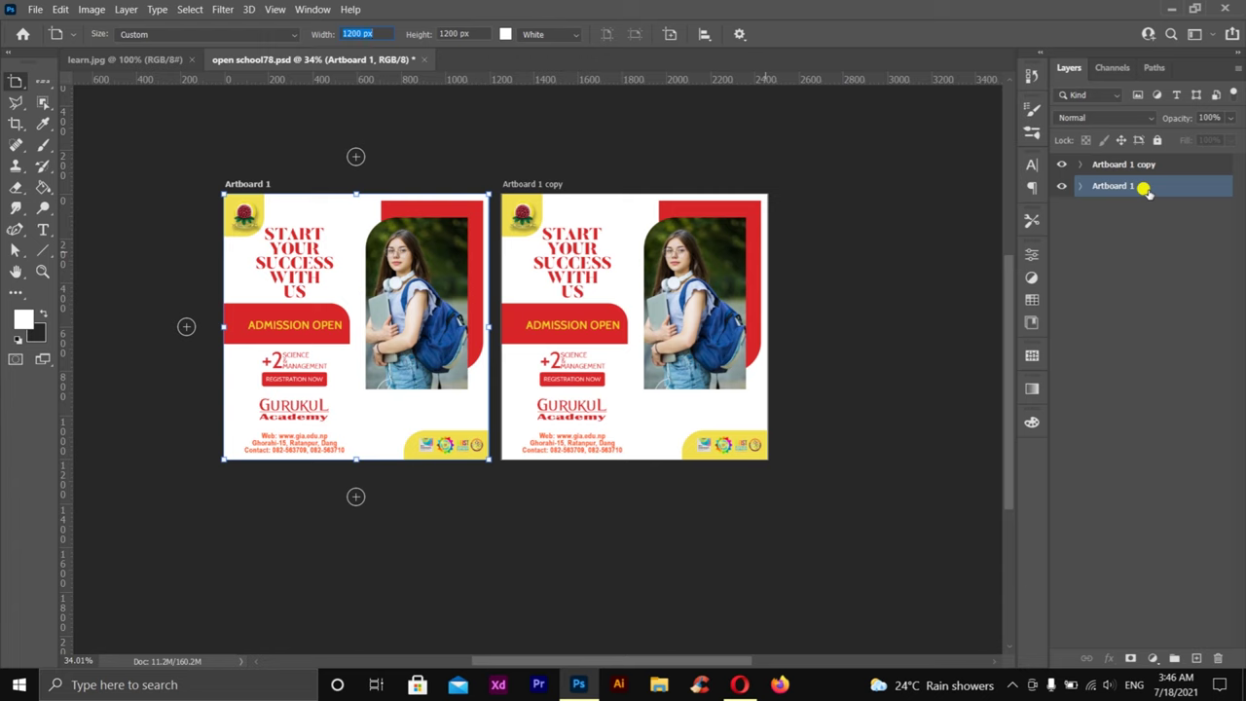
{"action": "key", "text": "ctrl+slash"}
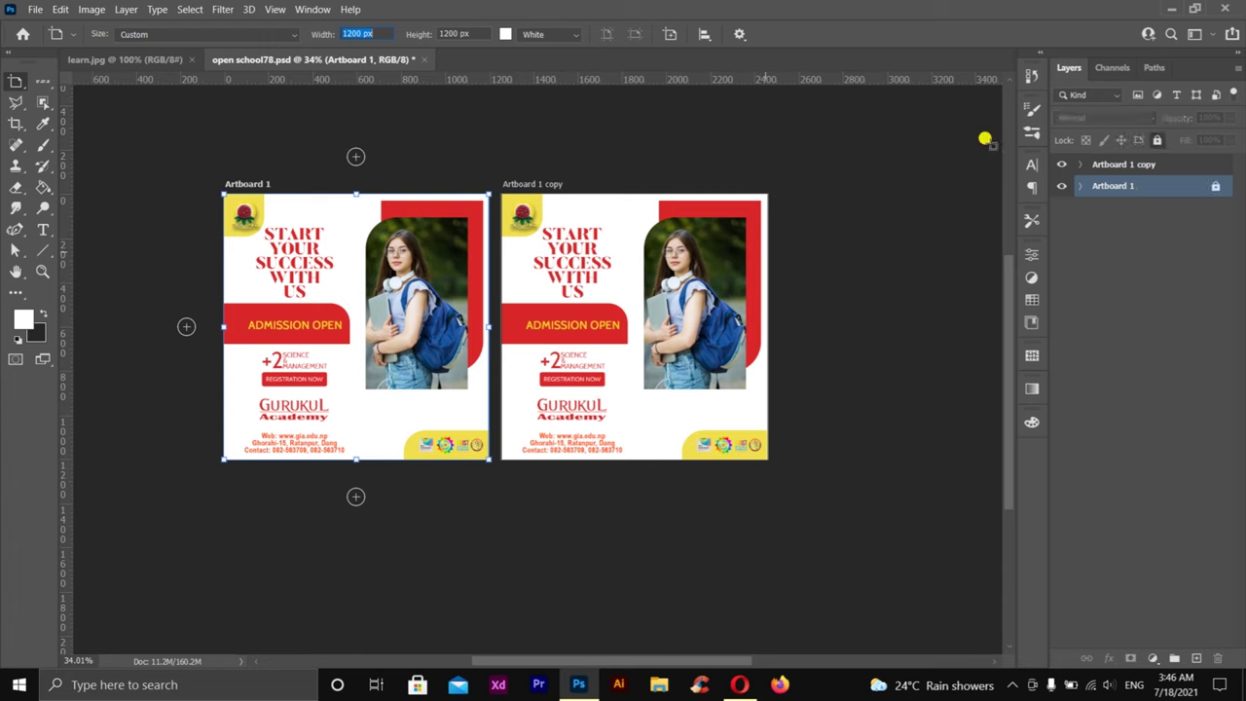
{"action": "left_click", "coordinate": [1081, 165]}
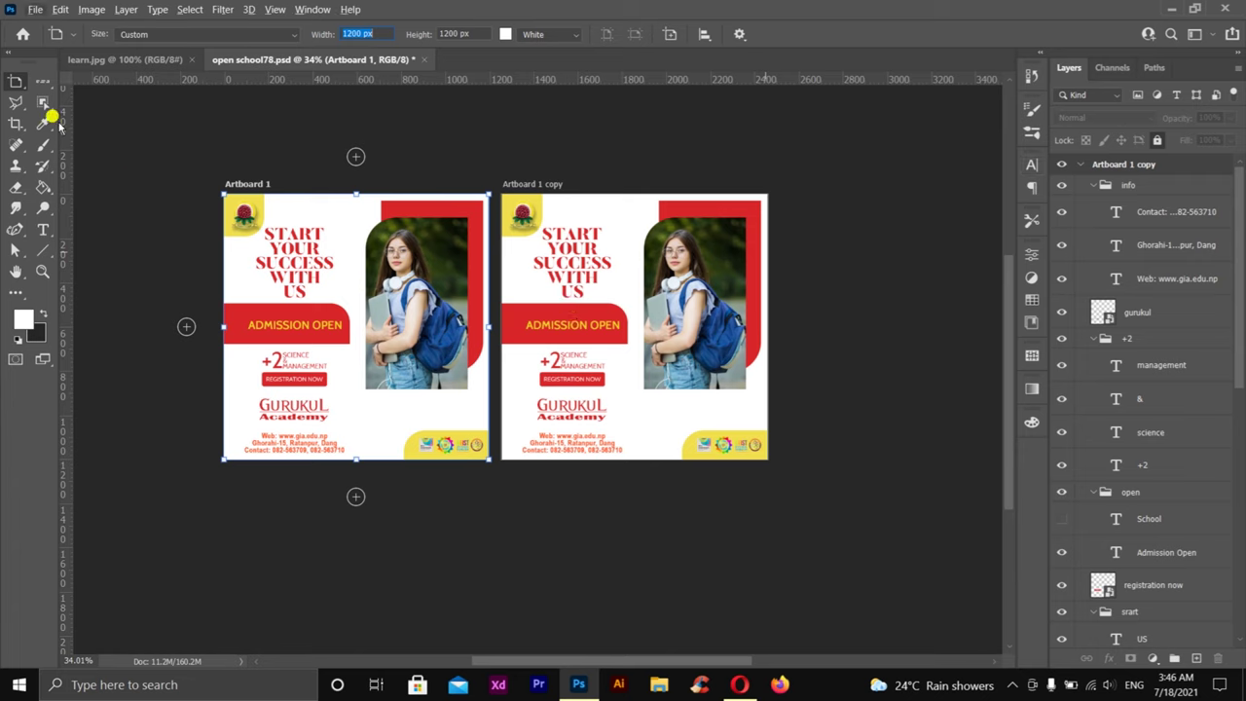
Switch back to the Move tool and browse the poster layers on Artboard 1 copy.
{"action": "right_click", "coordinate": [15, 81]}
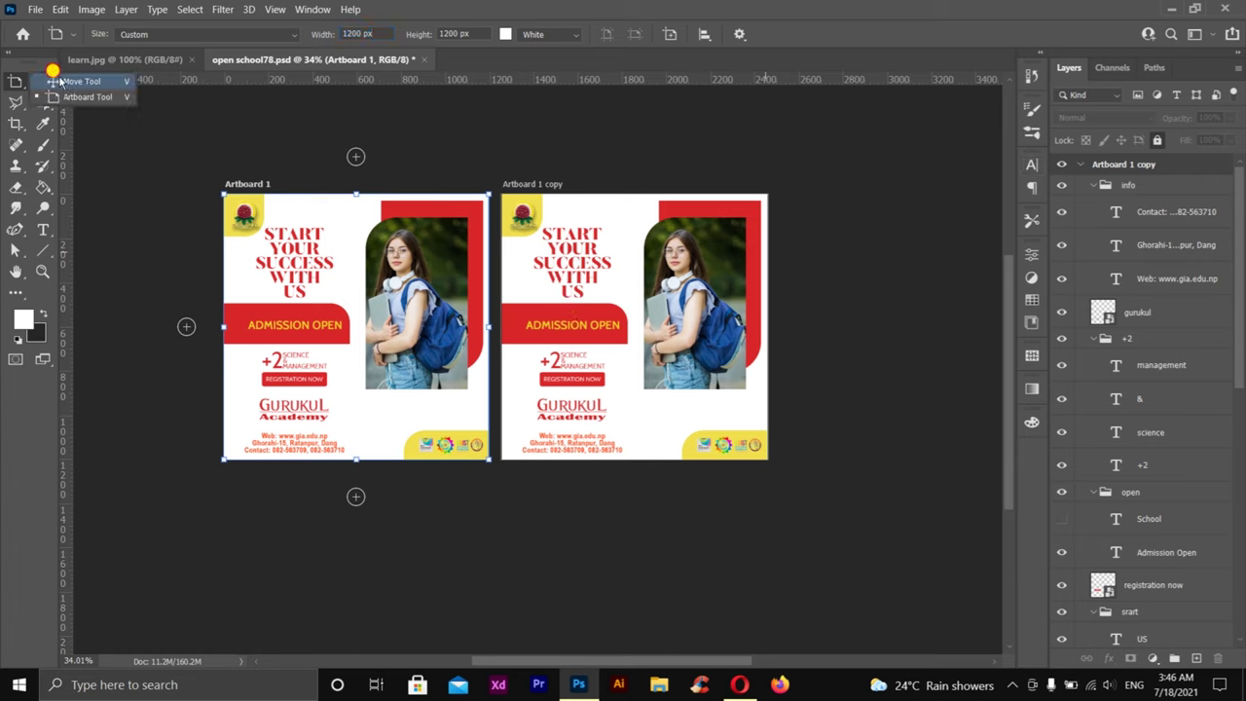
{"action": "left_click", "coordinate": [61, 81]}
{"action": "scroll", "coordinate": [594, 277], "scroll_direction": "up", "scroll_amount": 1}
{"action": "scroll", "coordinate": [591, 282], "scroll_direction": "up", "scroll_amount": 1}
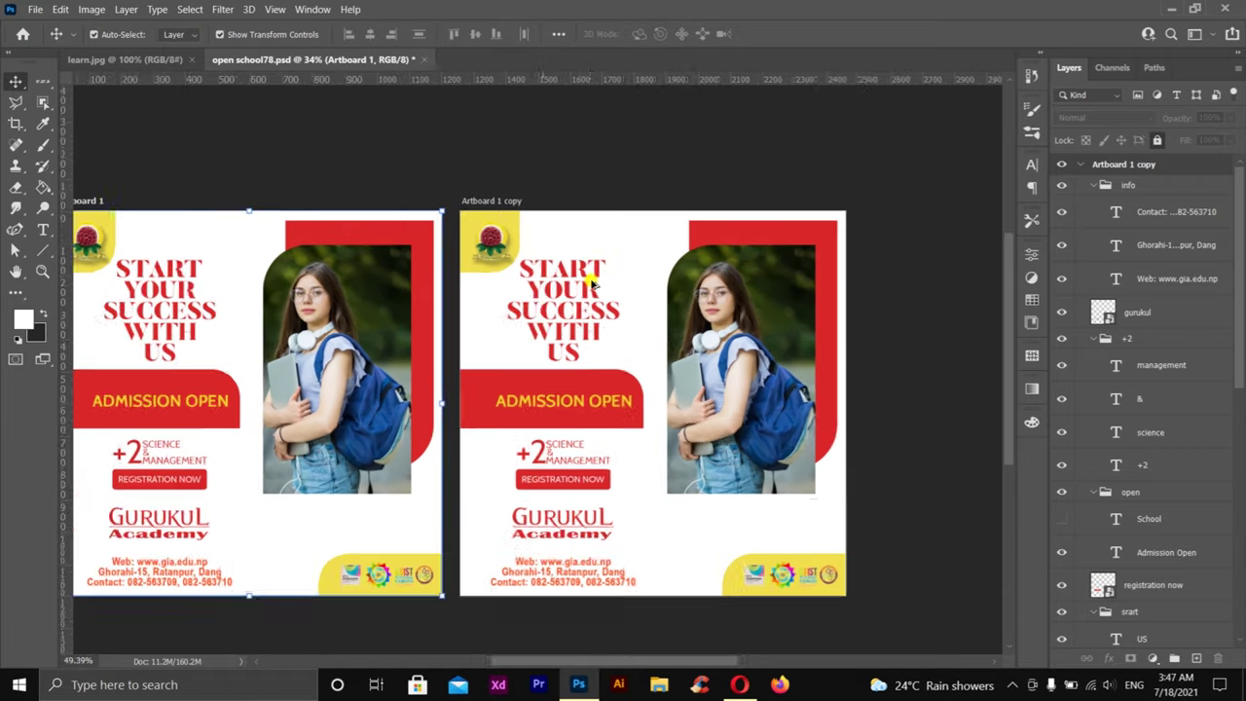
{"action": "scroll", "coordinate": [594, 282], "scroll_direction": "up", "scroll_amount": 2}
{"action": "scroll", "coordinate": [565, 278], "scroll_direction": "down", "scroll_amount": 1}
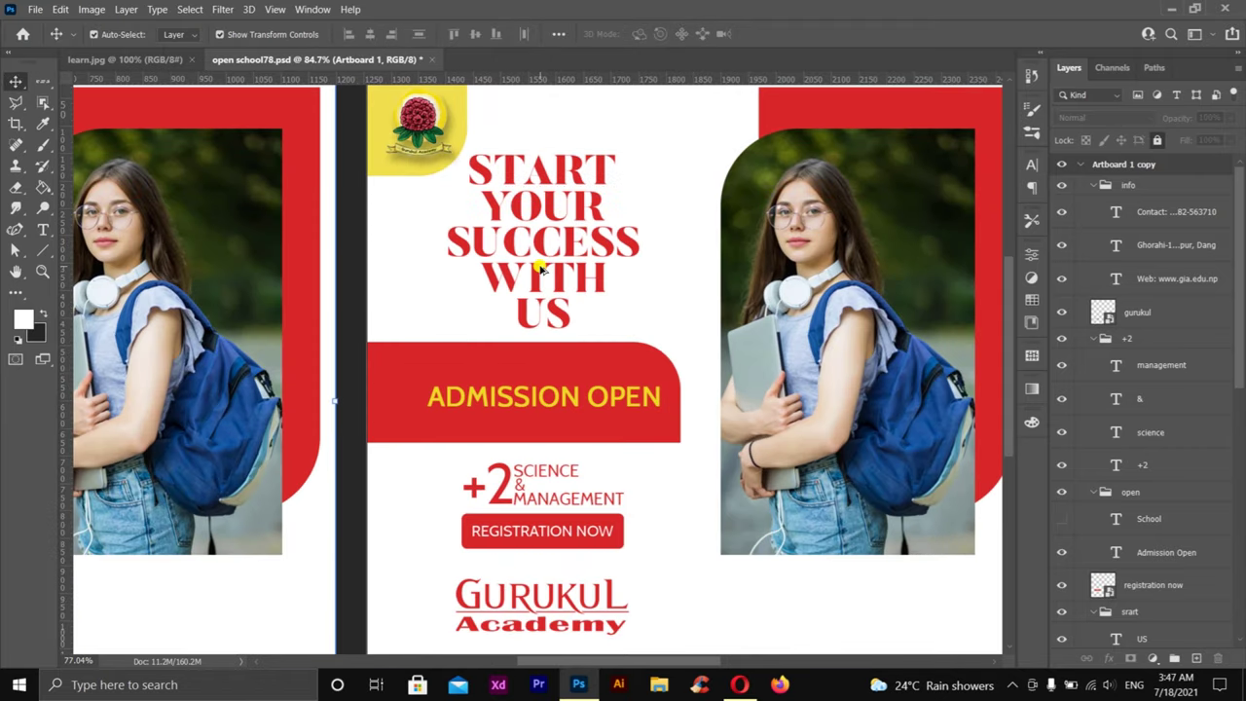
{"action": "scroll", "coordinate": [541, 270], "scroll_direction": "down", "scroll_amount": 1}
{"action": "scroll", "coordinate": [548, 538], "scroll_direction": "down", "scroll_amount": 1}
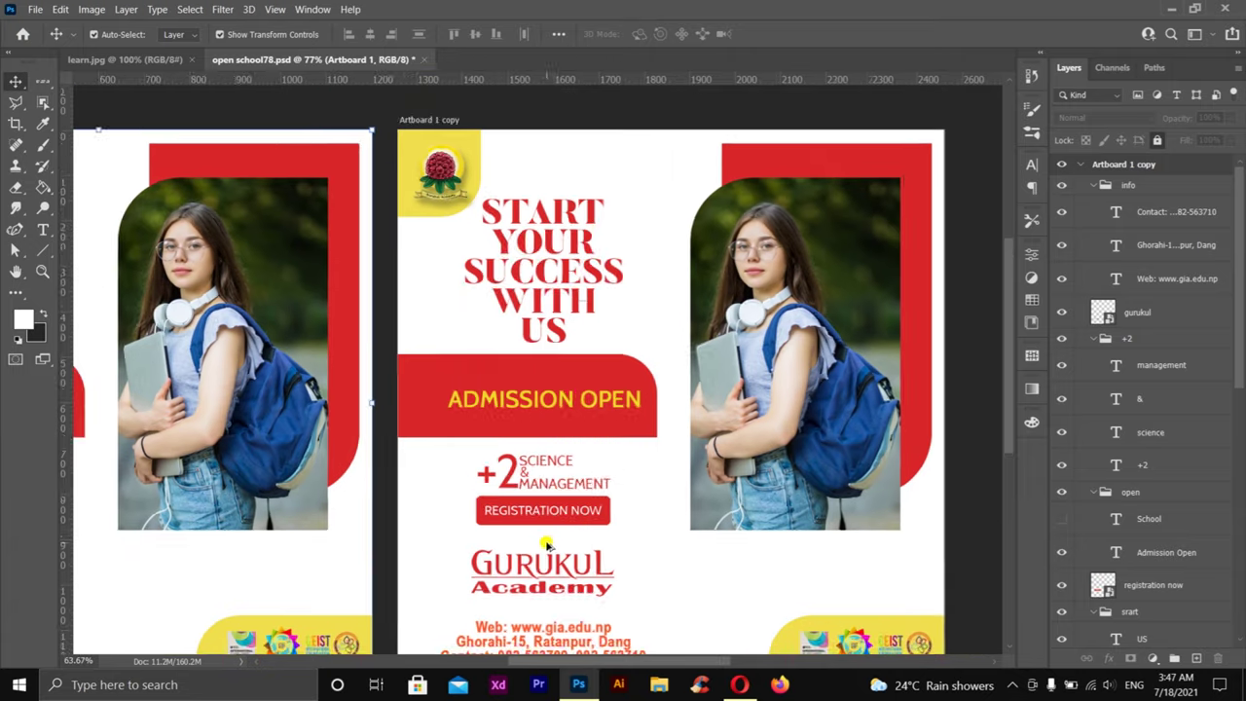
{"action": "scroll", "coordinate": [560, 555], "scroll_direction": "down", "scroll_amount": 1}
{"action": "scroll", "coordinate": [584, 402], "scroll_direction": "up", "scroll_amount": 1}
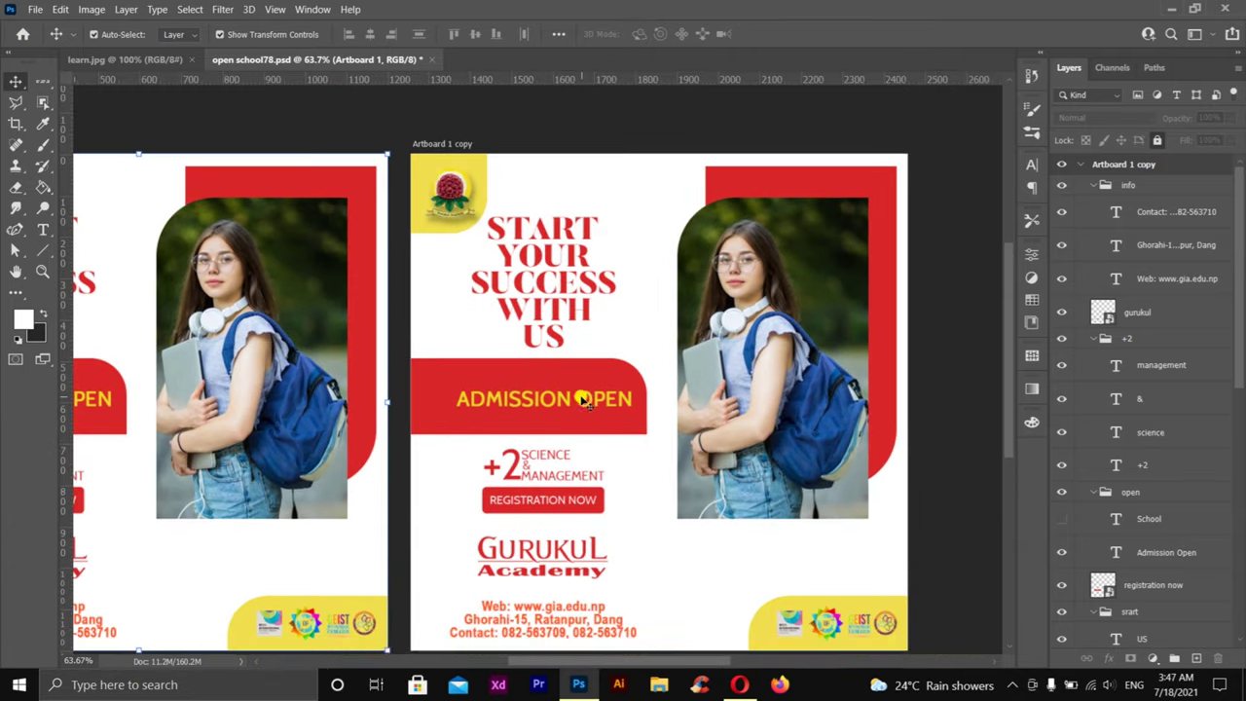
{"action": "scroll", "coordinate": [571, 334], "scroll_direction": "down", "scroll_amount": 1}
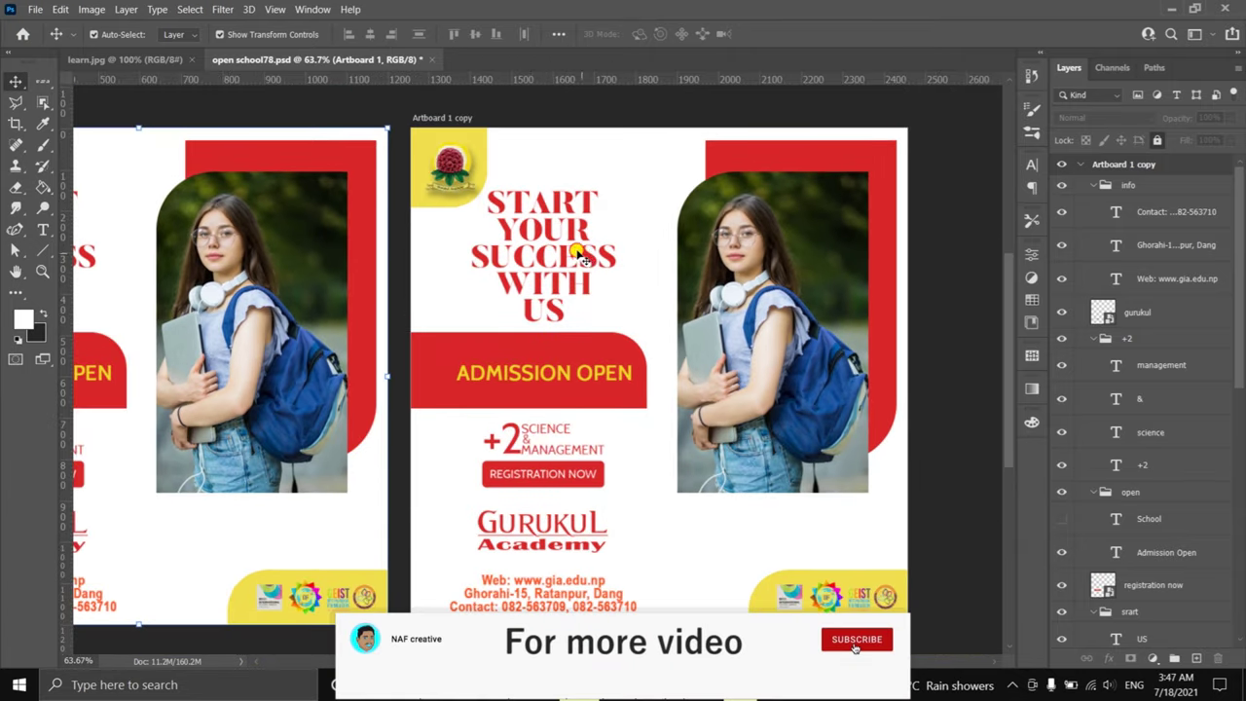
{"action": "left_click", "coordinate": [579, 255]}
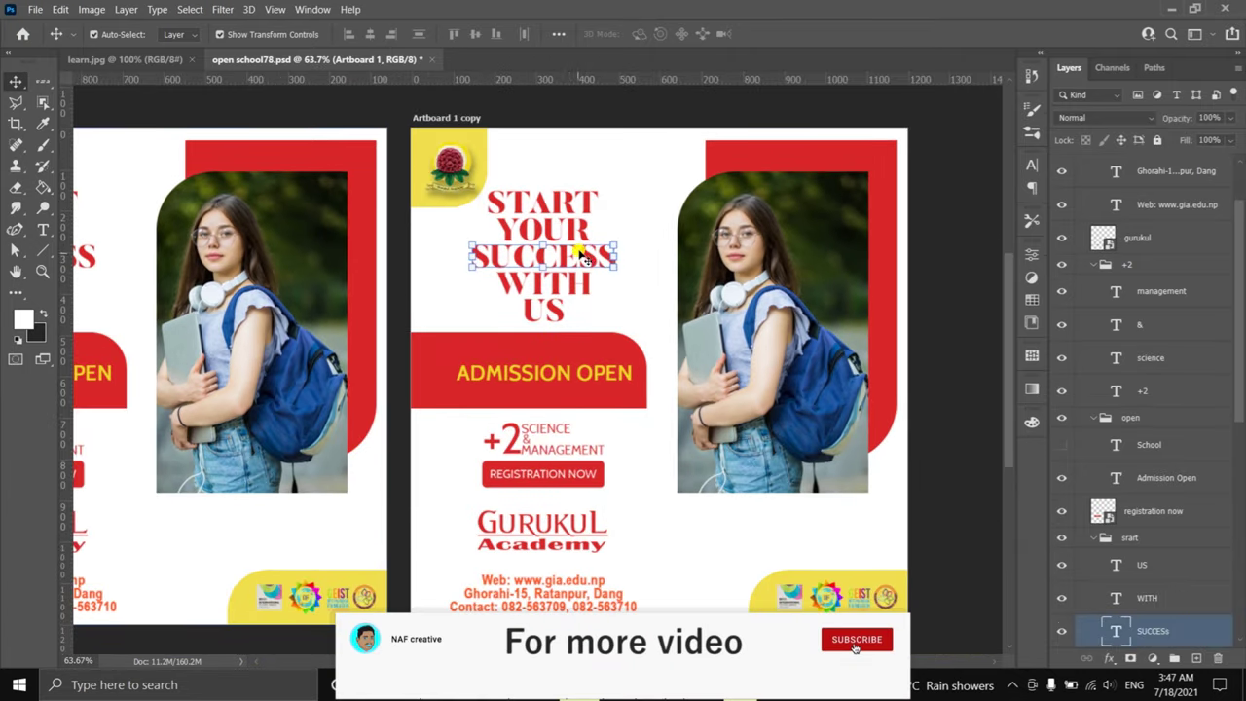
{"action": "left_click", "coordinate": [1137, 265]}
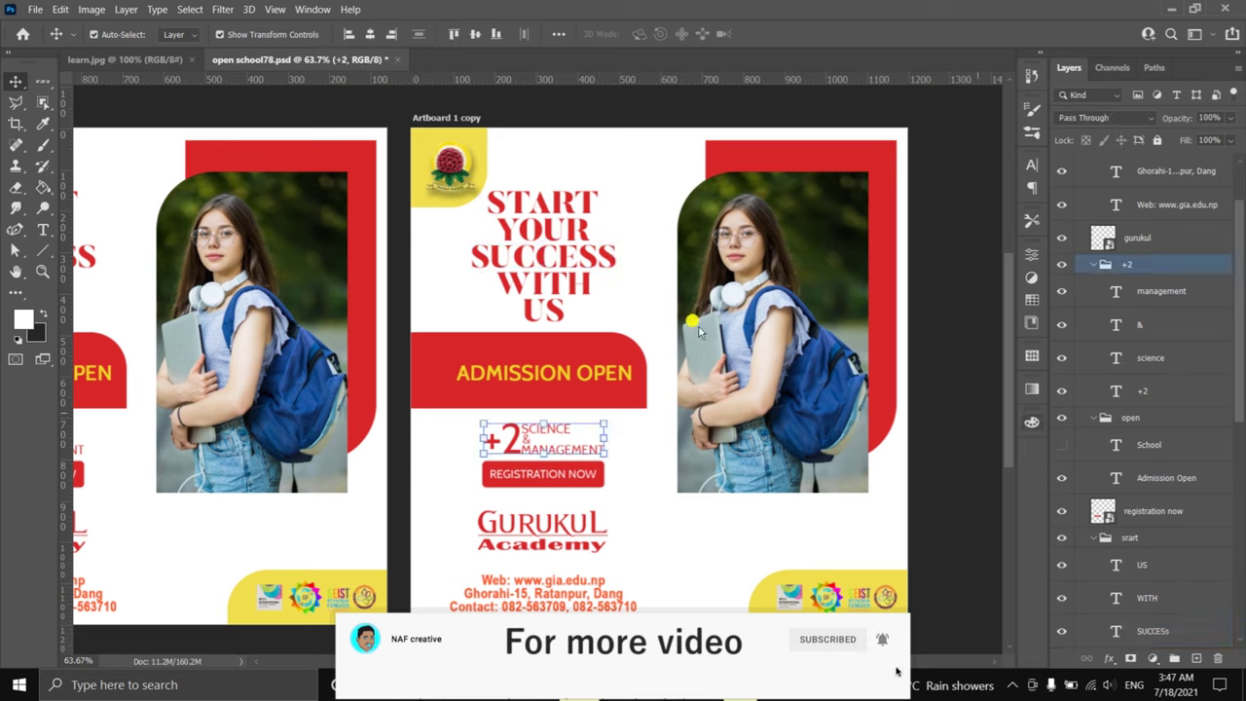
Select the srart group's five headline layers, from US through Start.
{"action": "right_click", "coordinate": [530, 216]}
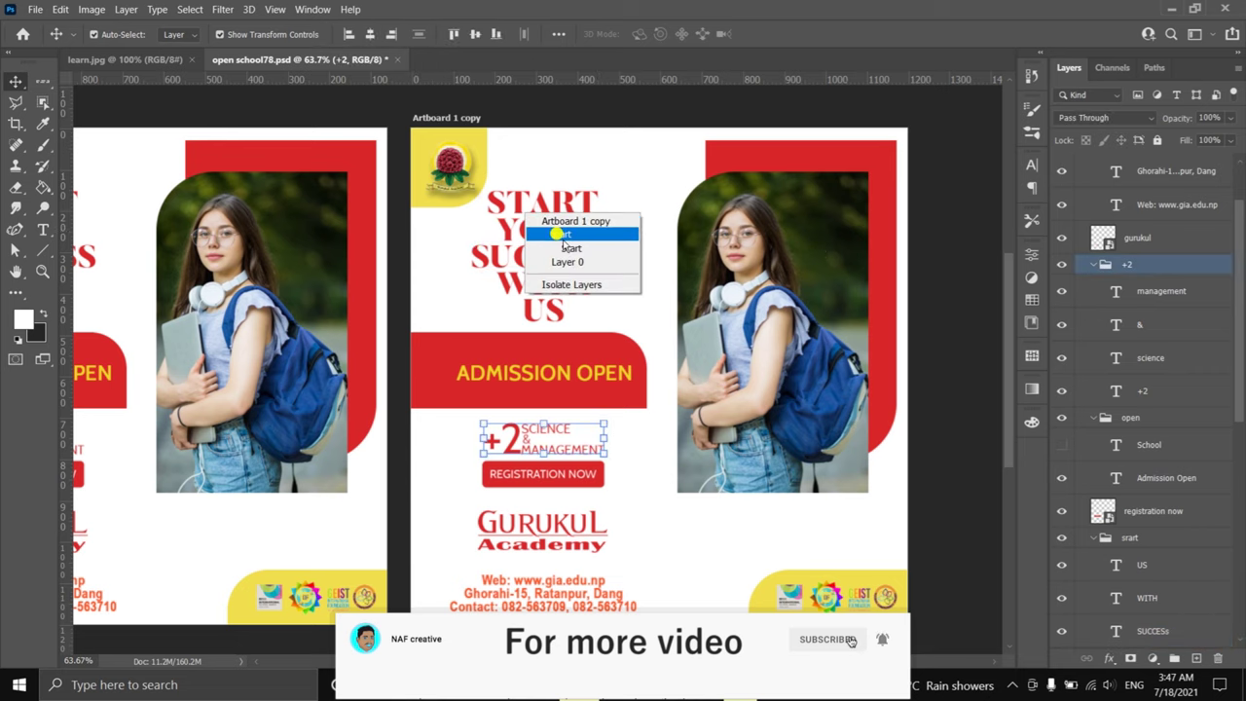
{"action": "left_click", "coordinate": [562, 235]}
{"action": "scroll", "coordinate": [1125, 525], "scroll_direction": "down", "scroll_amount": 3}
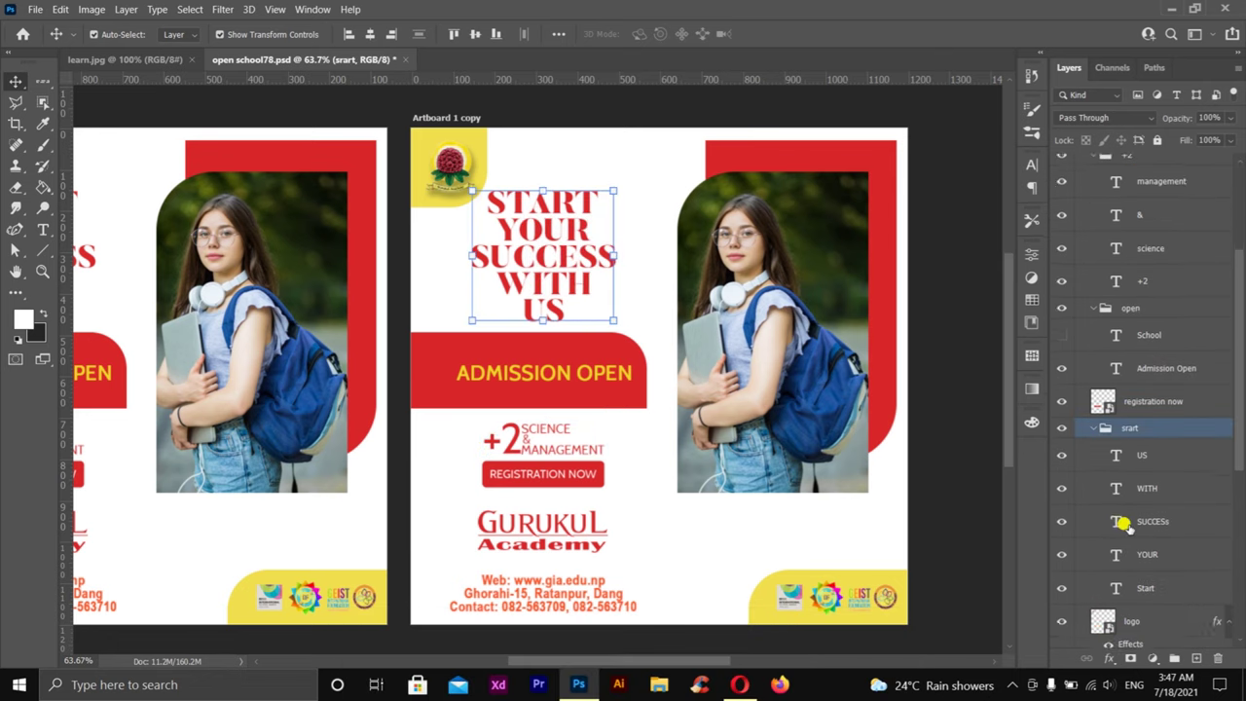
{"action": "scroll", "coordinate": [1131, 458], "scroll_direction": "down", "scroll_amount": 2}
{"action": "left_click", "coordinate": [1150, 388]}
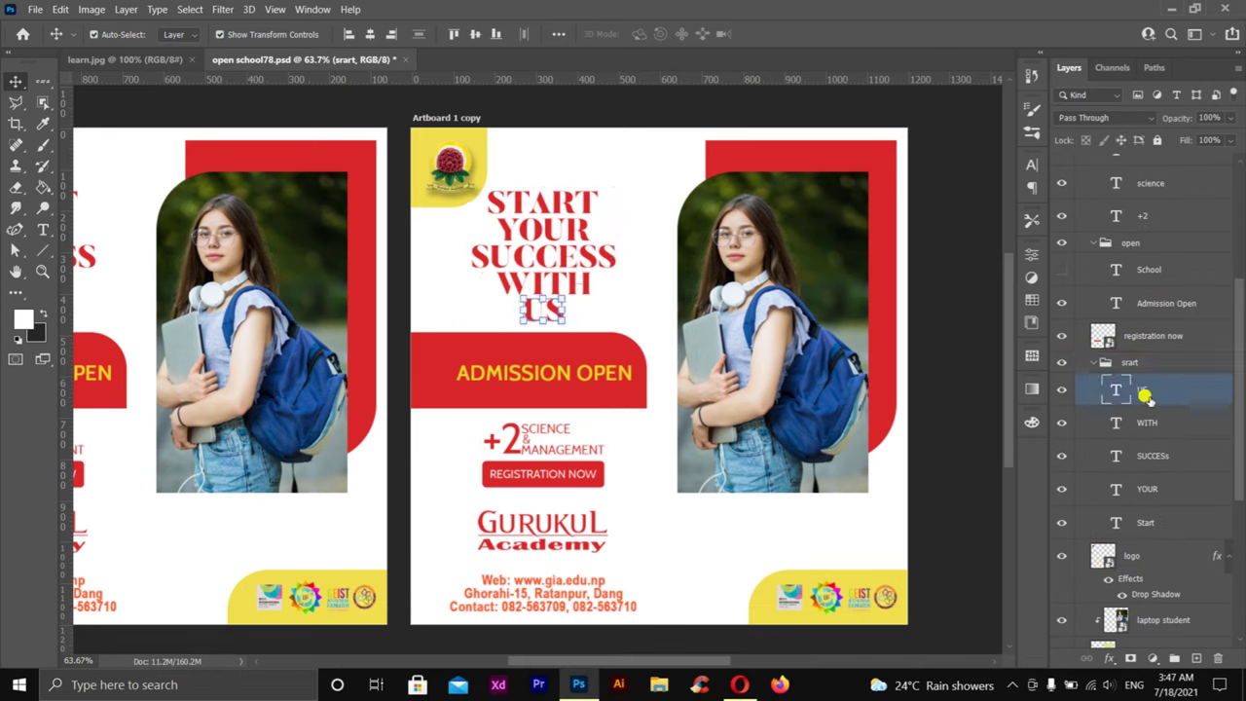
{"action": "left_click", "coordinate": [1144, 521], "text": "shift"}
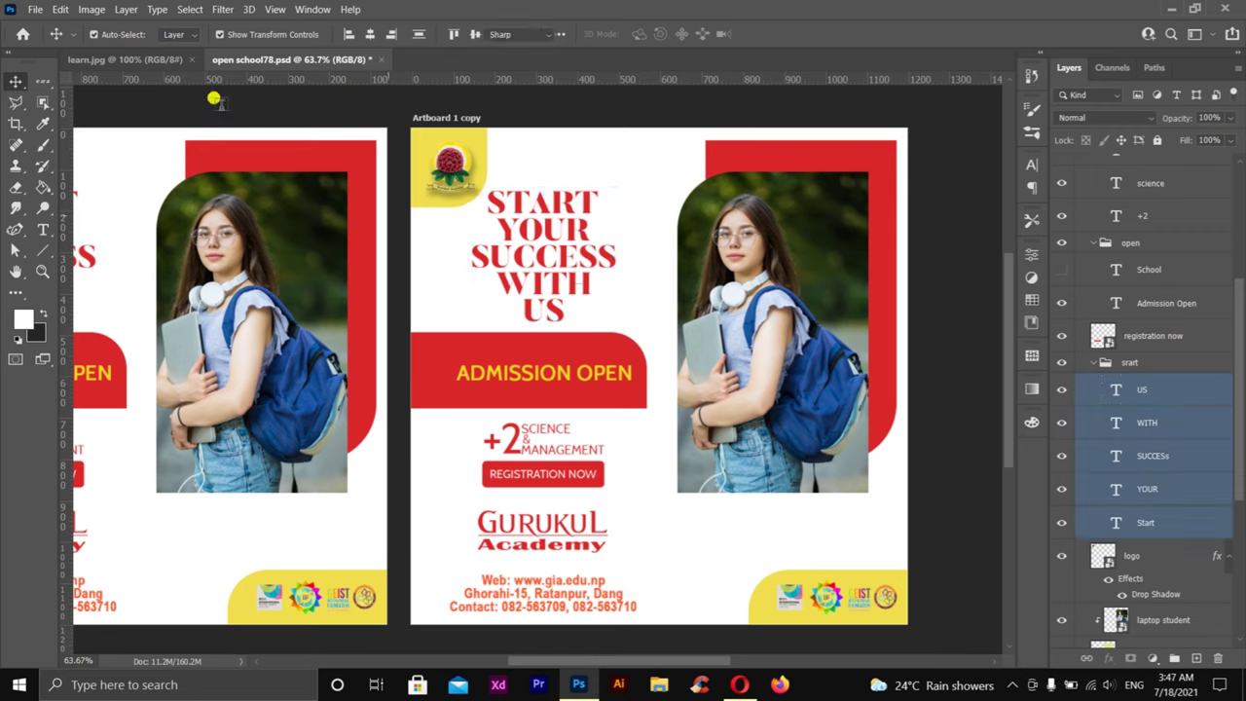
Change the headline font from Butler Black to Calibri.
{"action": "key", "text": "t"}
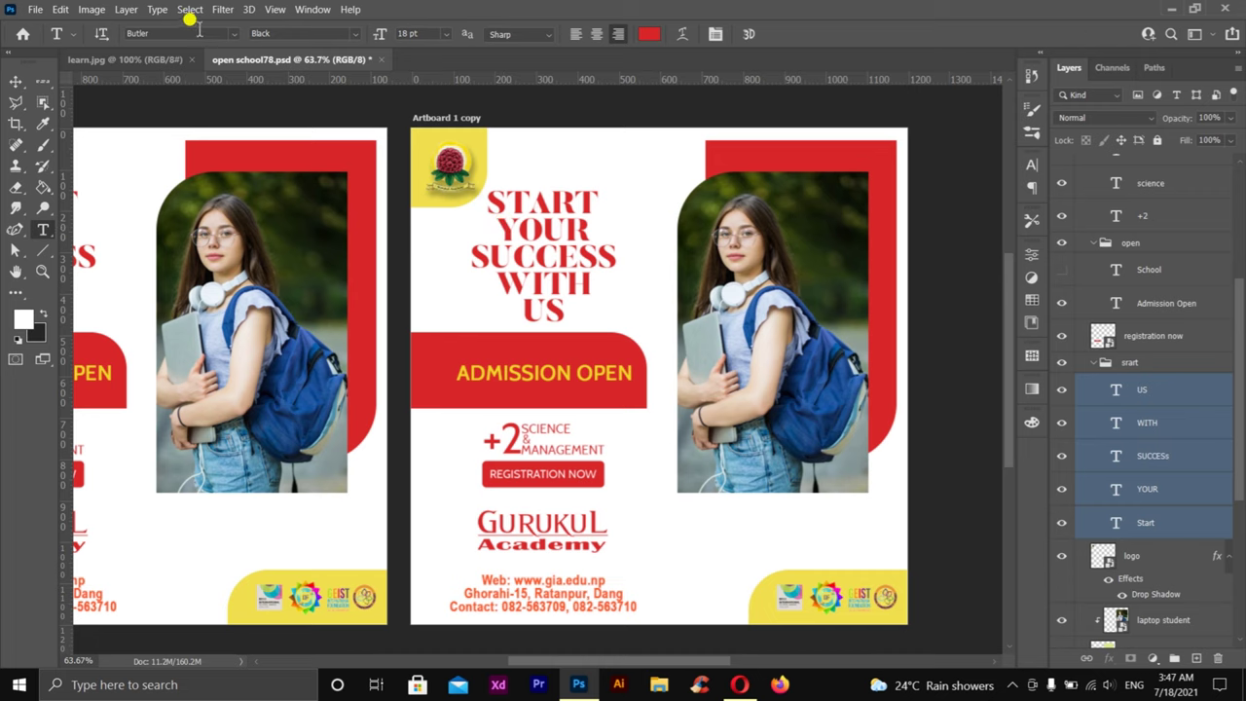
{"action": "left_click", "coordinate": [232, 36]}
{"action": "left_click", "coordinate": [200, 169]}
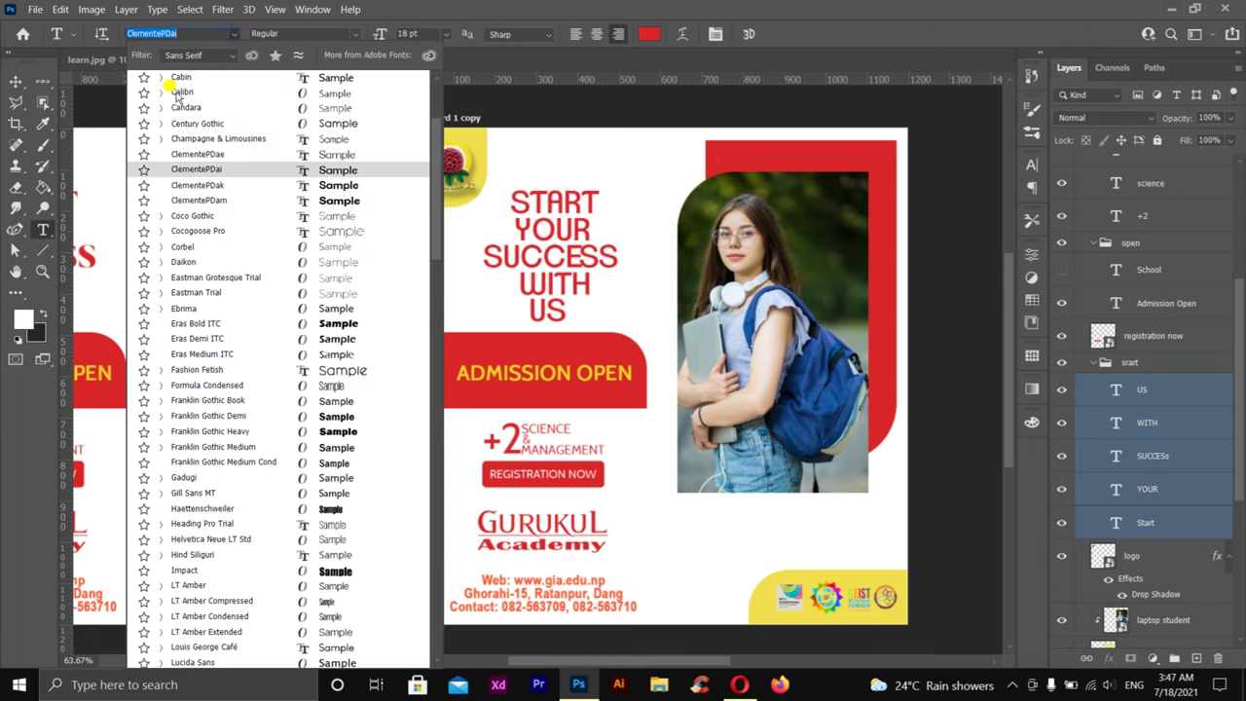
{"action": "key", "text": "Return"}
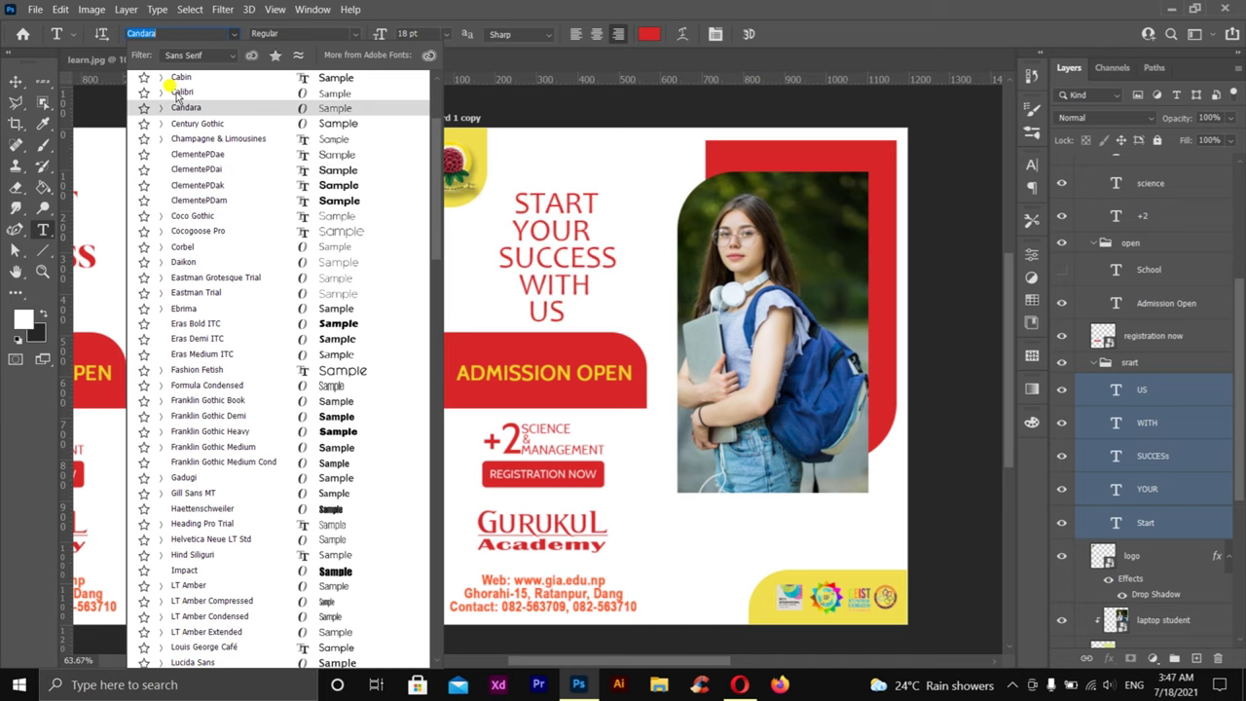
{"action": "left_click", "coordinate": [183, 92]}
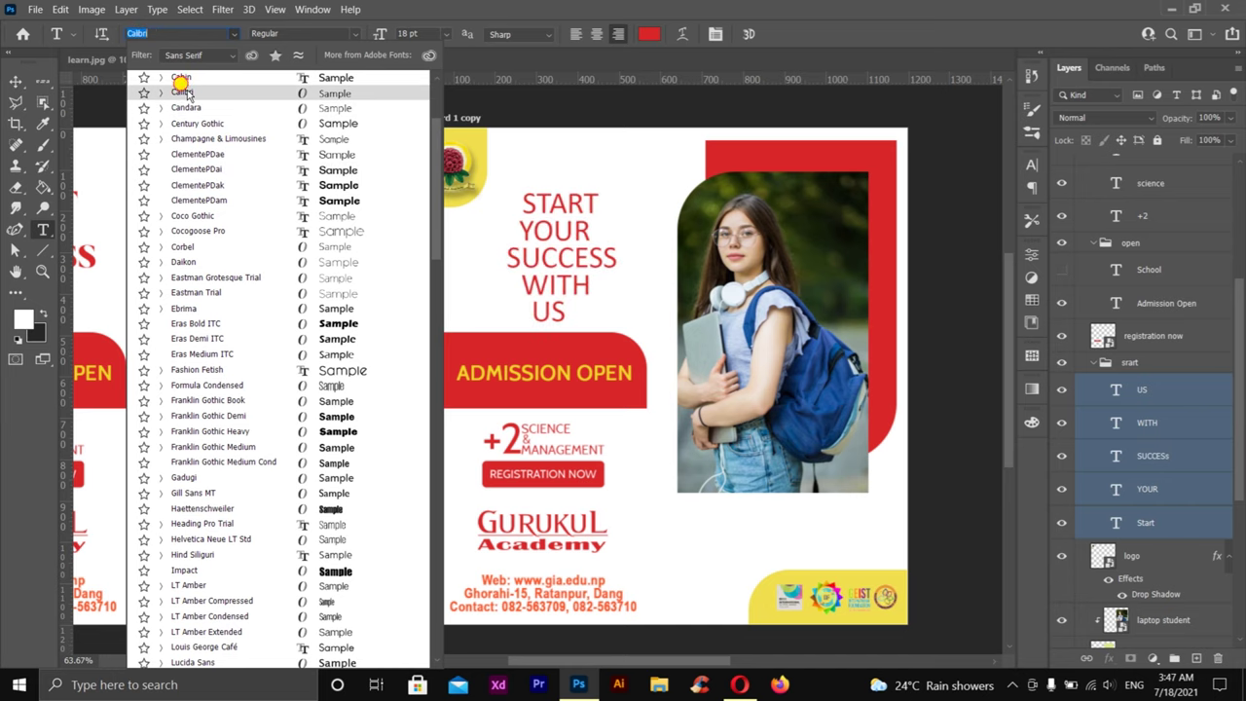
{"action": "left_click", "coordinate": [185, 93]}
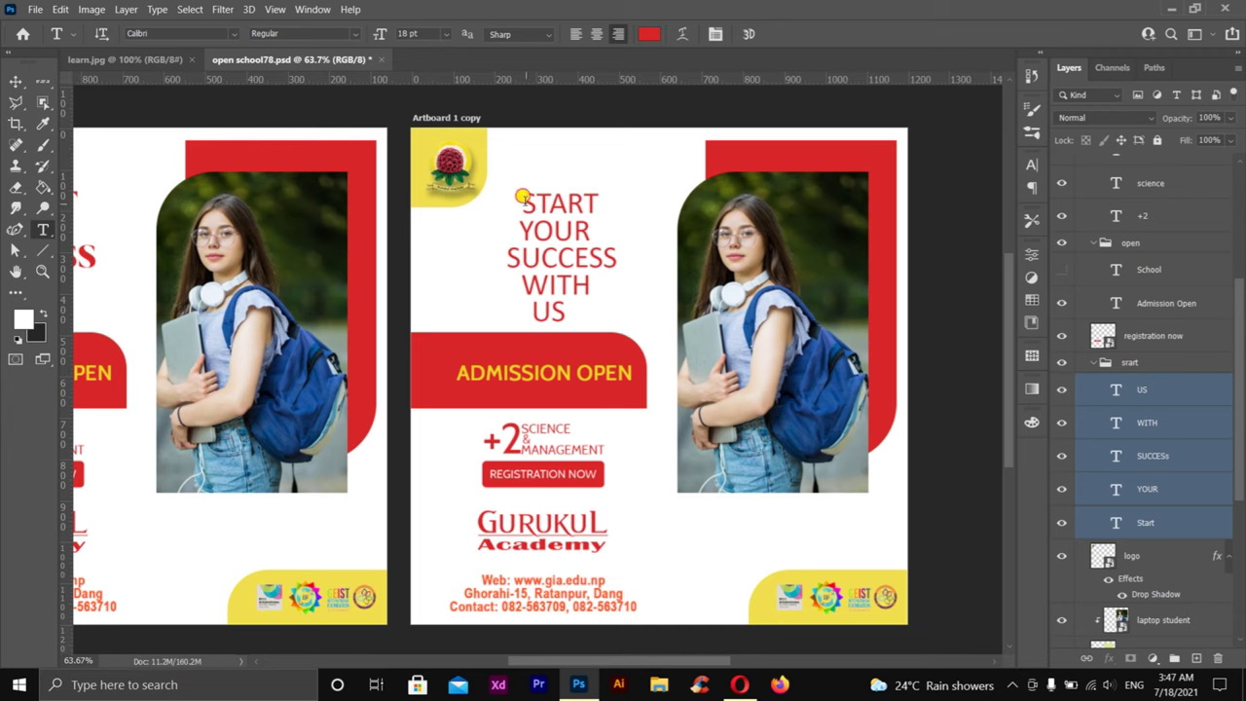
Set the START and SUCCESS headline words to Bold.
{"action": "double_click", "coordinate": [523, 199]}
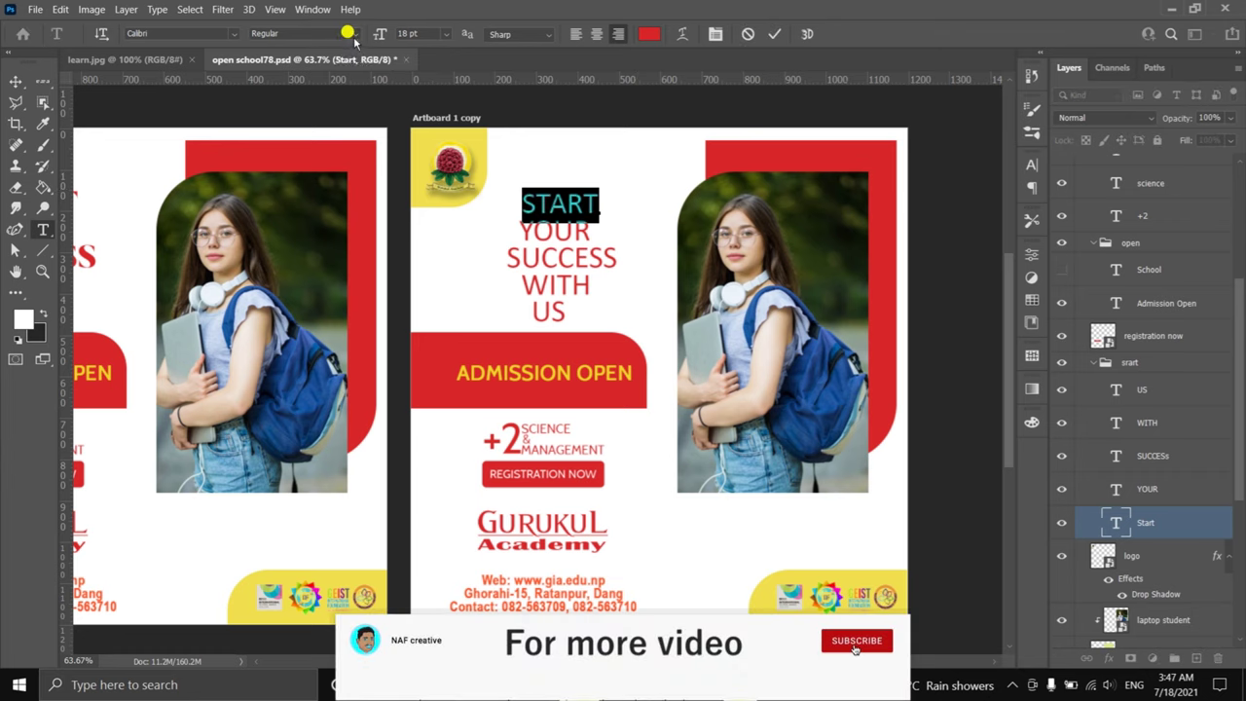
{"action": "left_click", "coordinate": [353, 37]}
{"action": "left_click", "coordinate": [302, 102]}
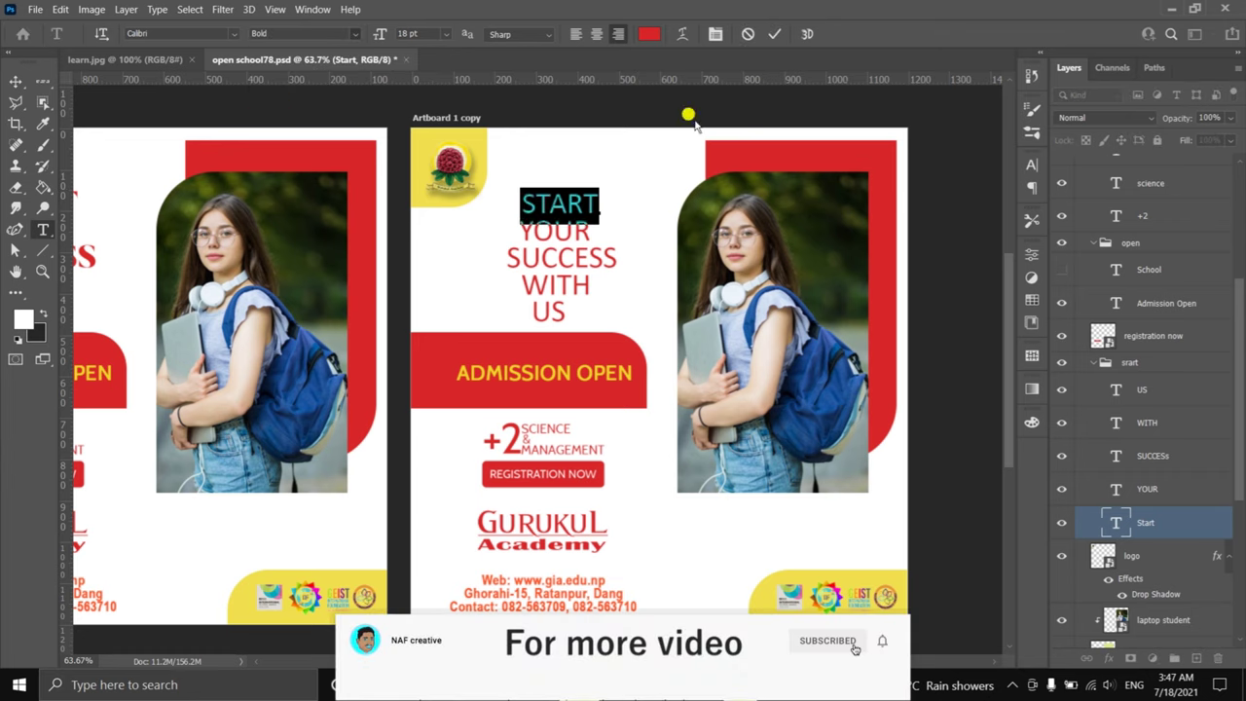
{"action": "left_click", "coordinate": [774, 33]}
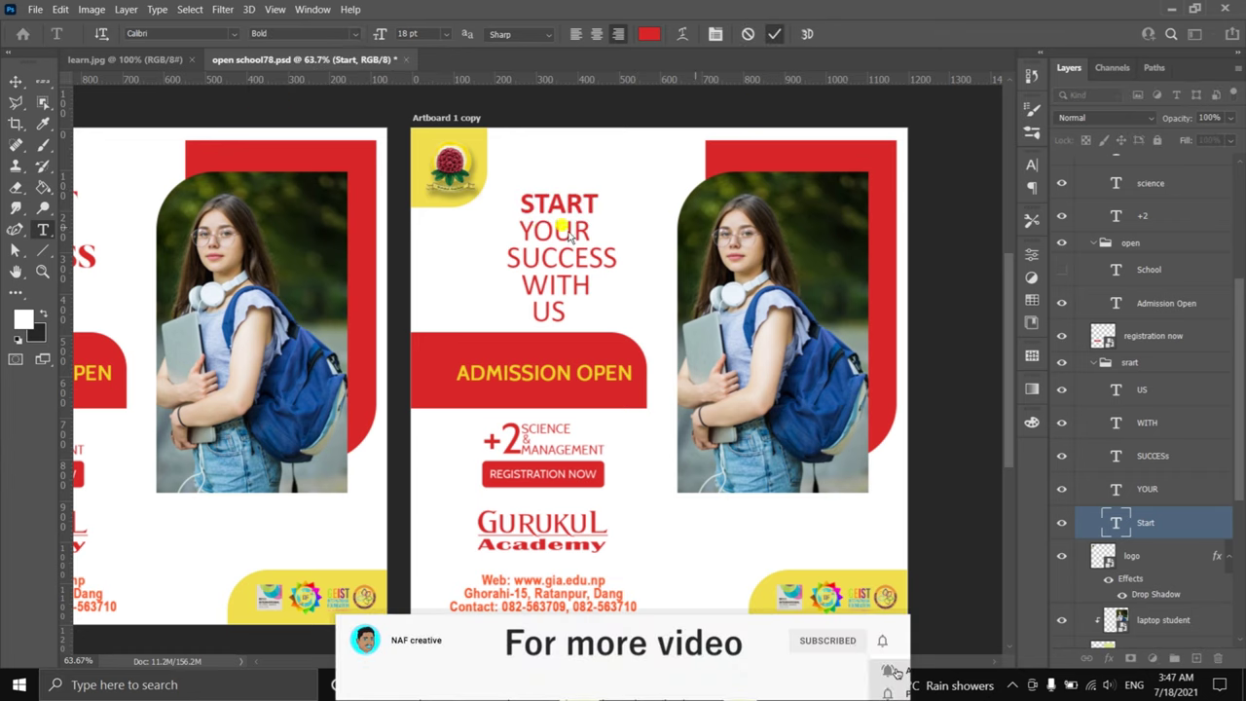
{"action": "left_click", "coordinate": [503, 253]}
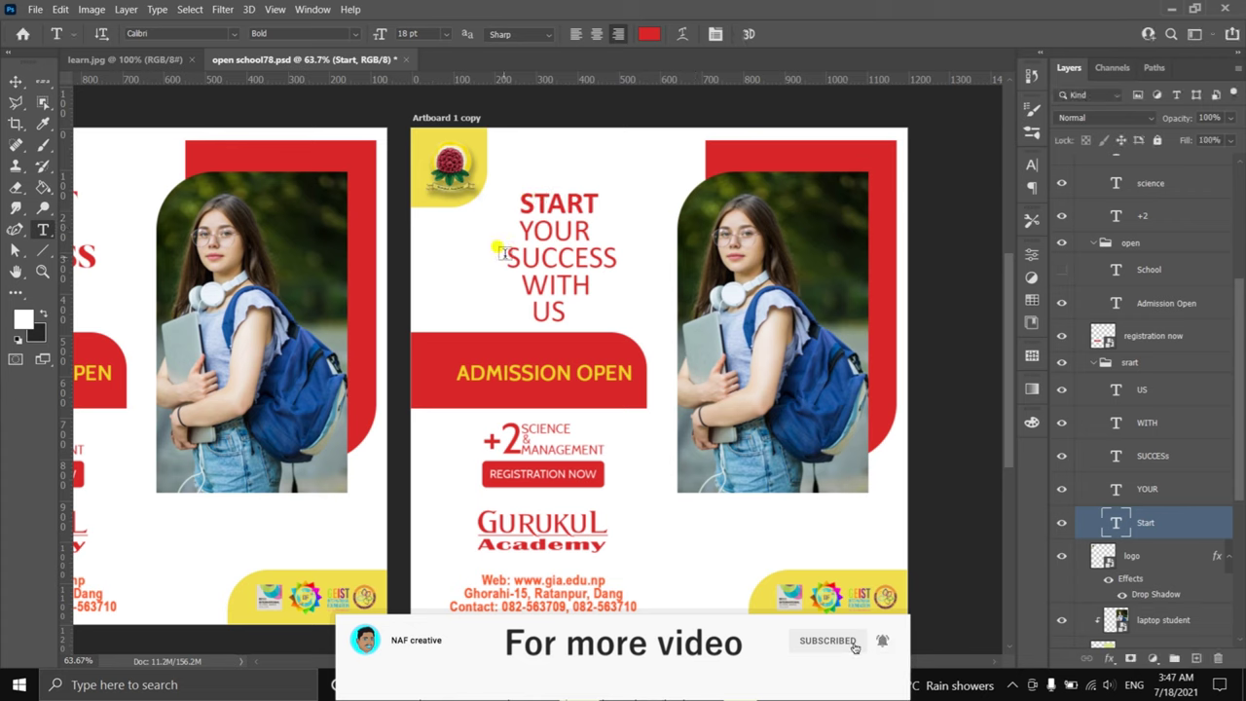
{"action": "left_click_drag", "start_coordinate": [505, 251], "coordinate": [619, 259]}
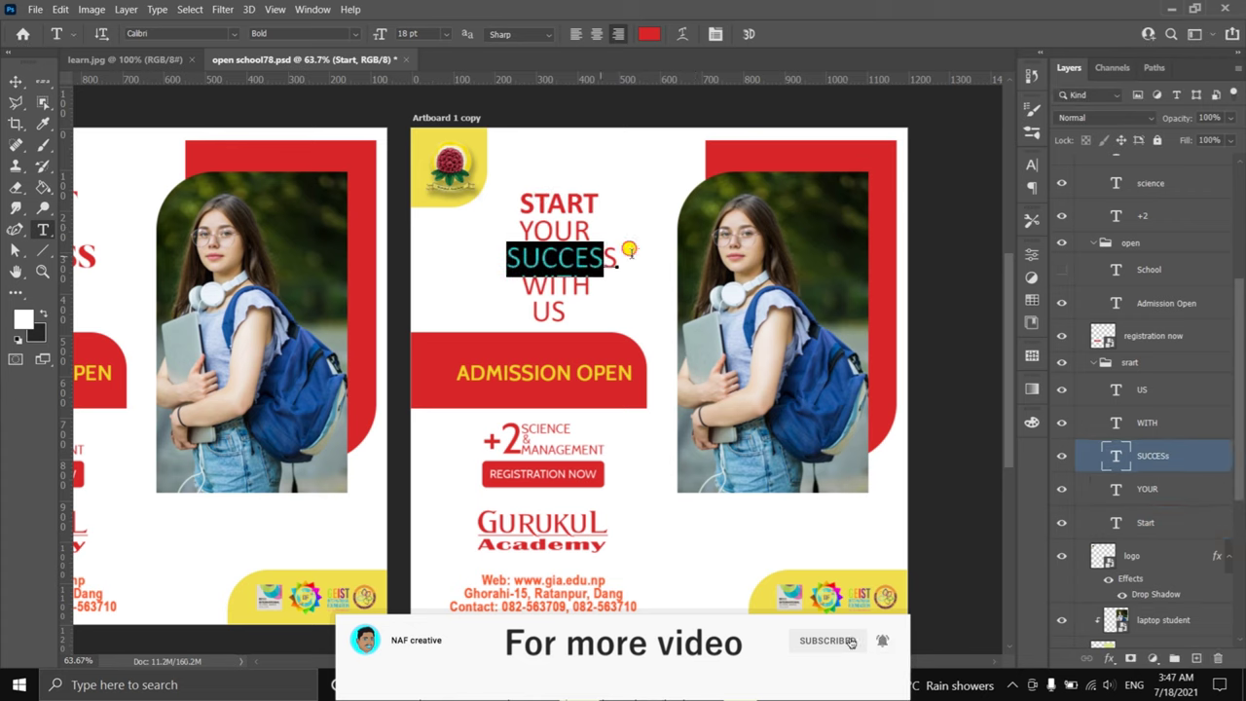
{"action": "left_click", "coordinate": [353, 34]}
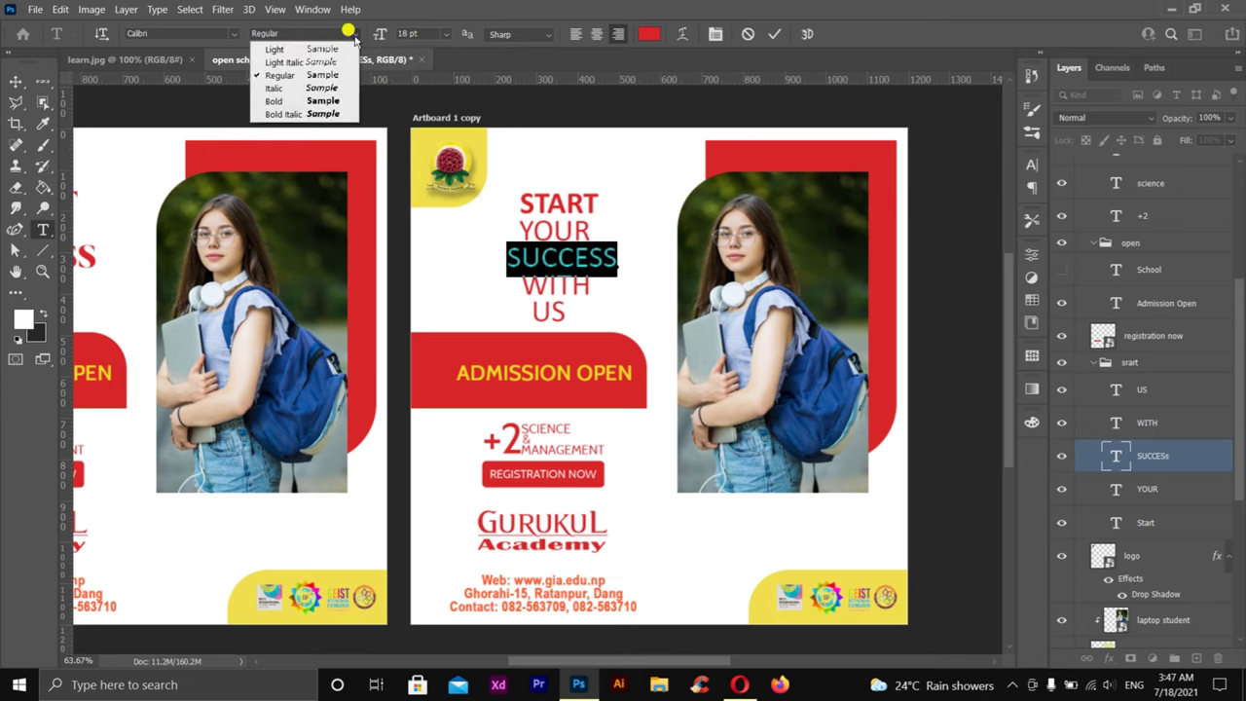
{"action": "left_click", "coordinate": [292, 101]}
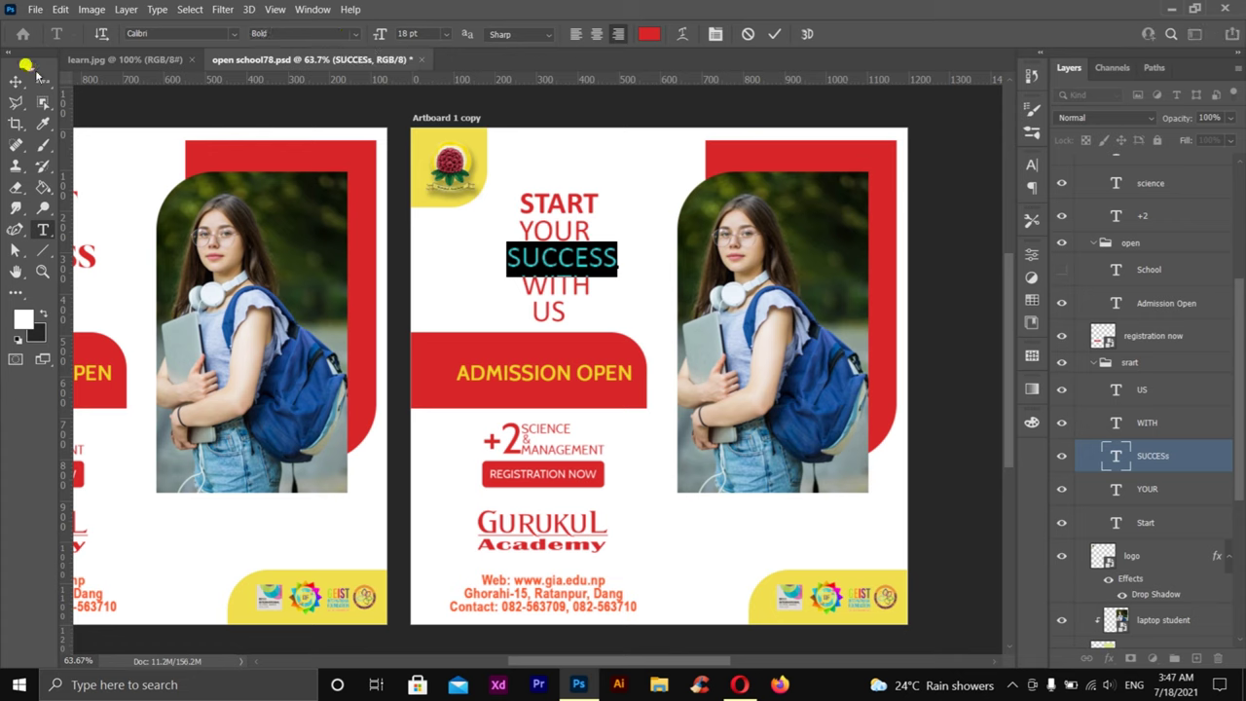
{"action": "left_click", "coordinate": [406, 200]}
Select all five headline lines and align their horizontal centres.
{"action": "key", "text": "v"}
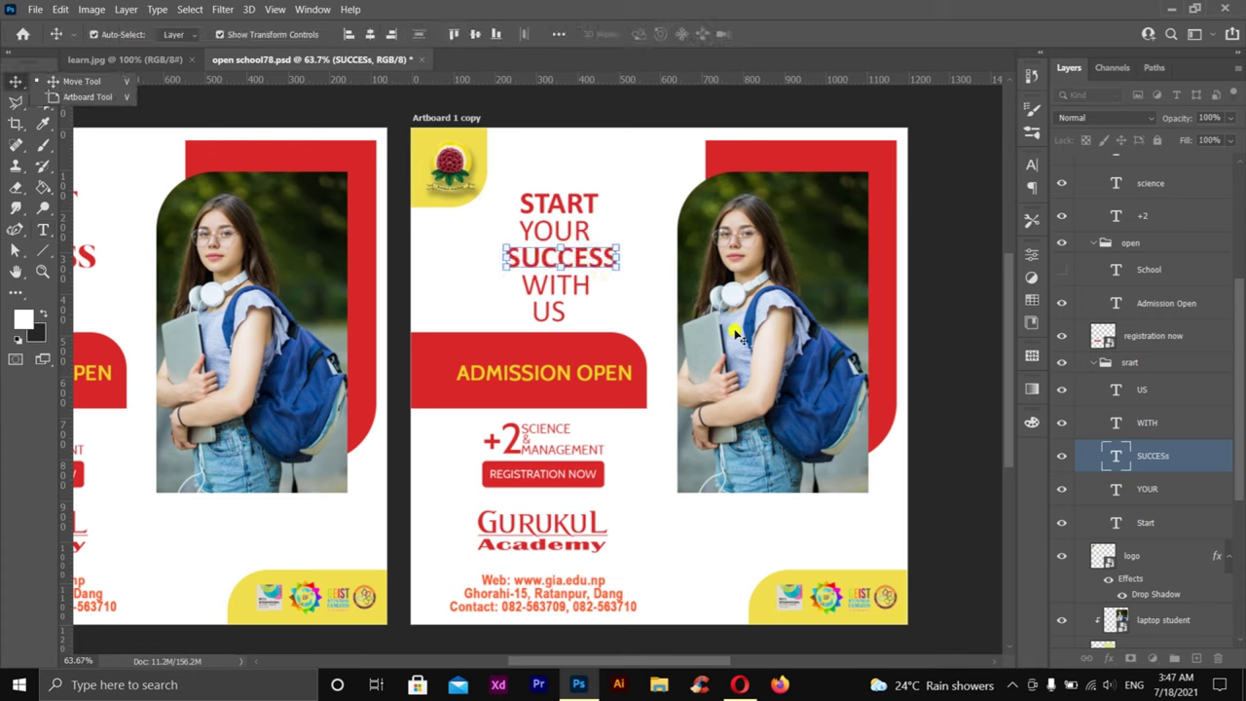
{"action": "left_click", "coordinate": [1155, 389]}
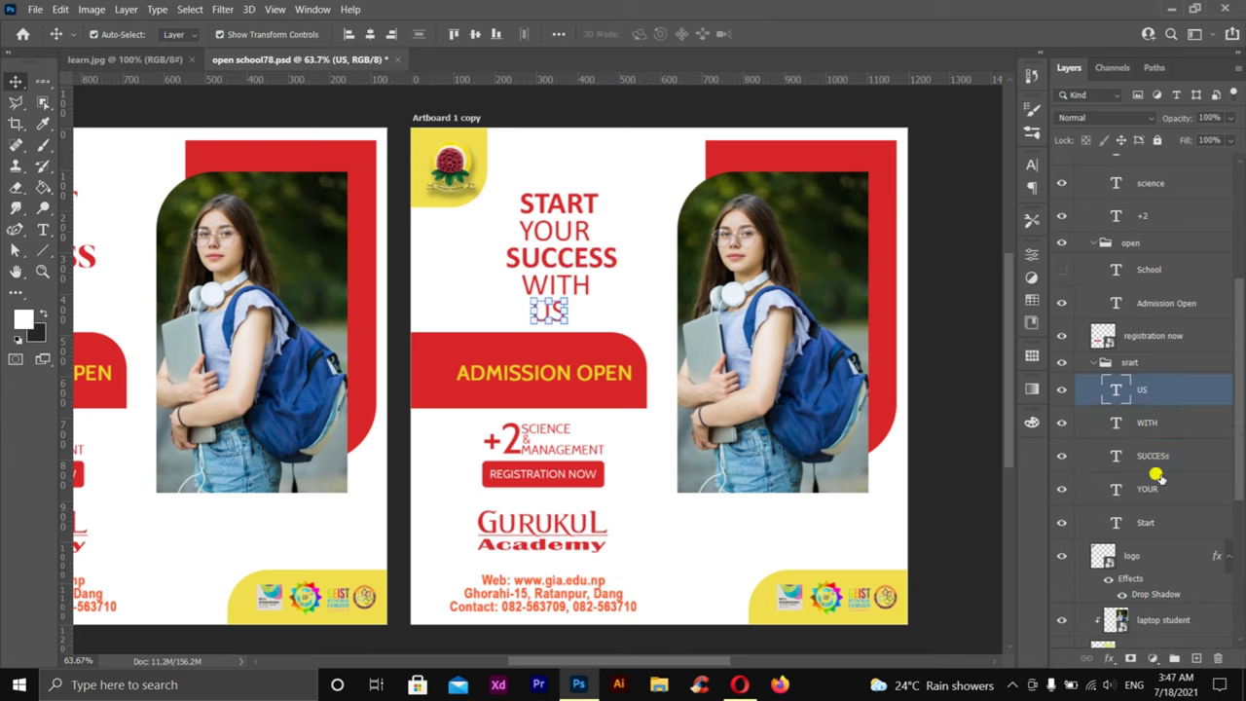
{"action": "left_click", "coordinate": [1153, 521], "text": "shift"}
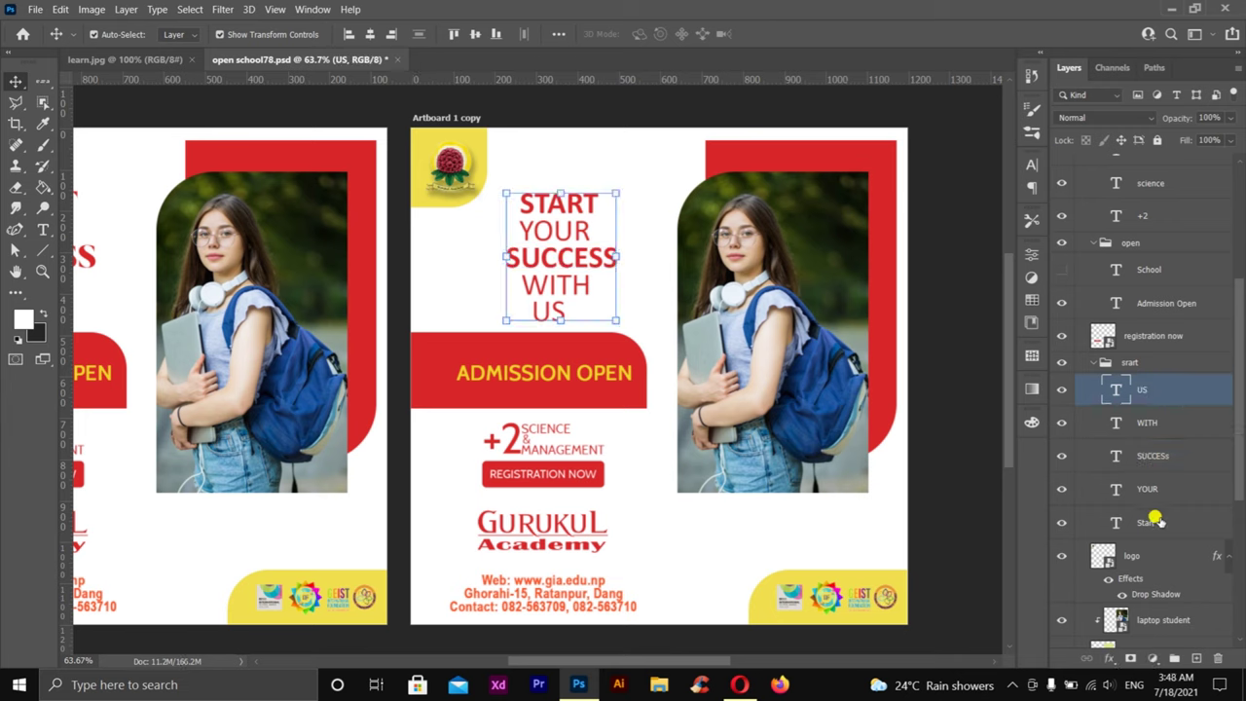
{"action": "left_click", "coordinate": [370, 34]}
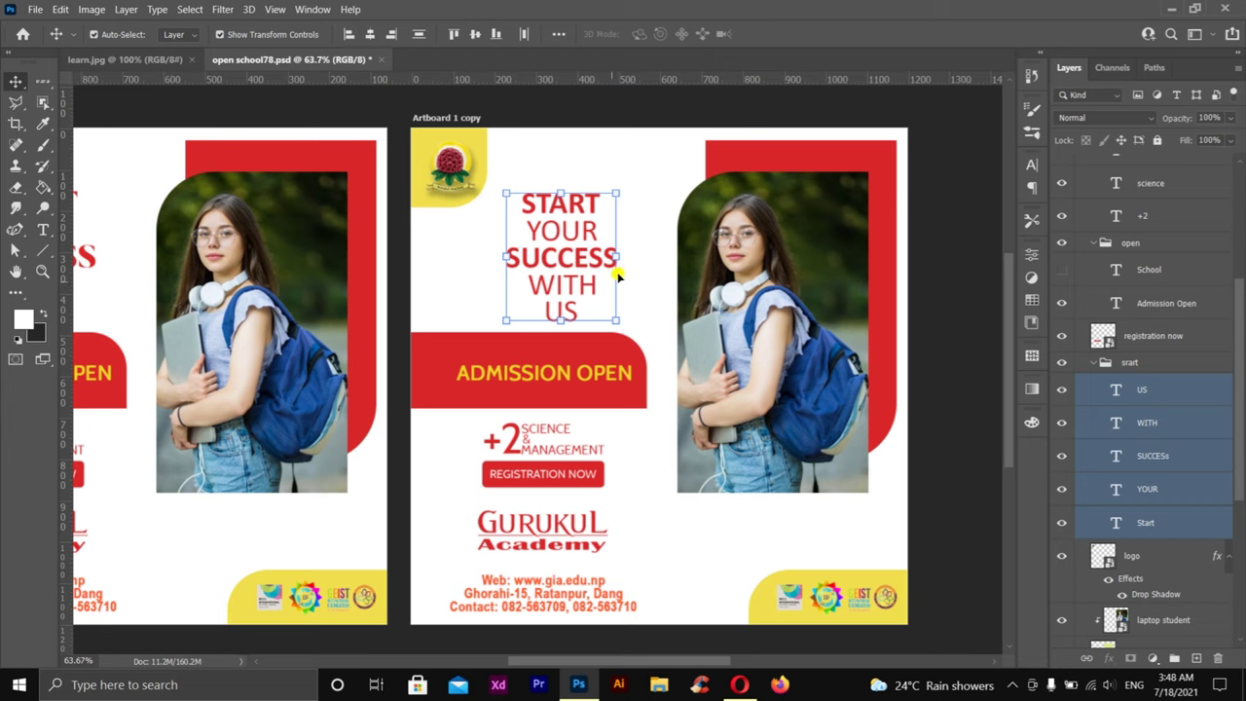
Skew the headline block into a slight tilt and zoom out to both artboards.
{"action": "left_click_drag", "start_coordinate": [617, 251], "coordinate": [615, 242]}
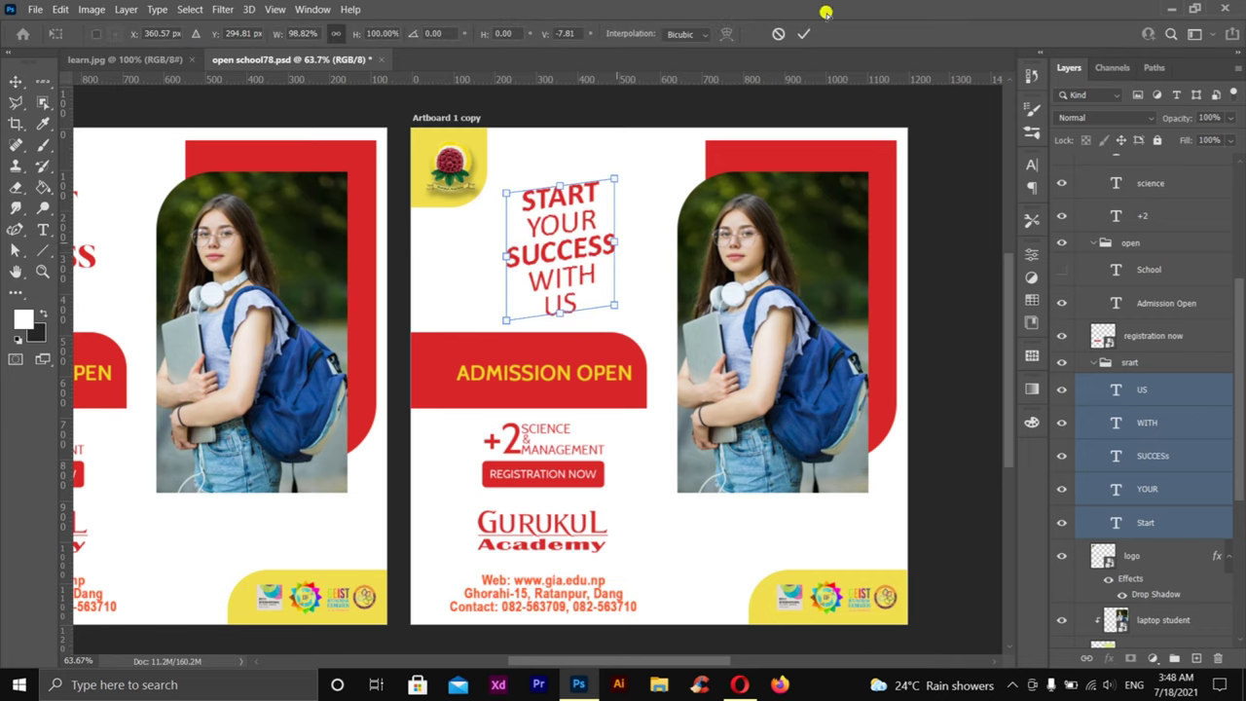
{"action": "key", "text": "ctrl+z"}
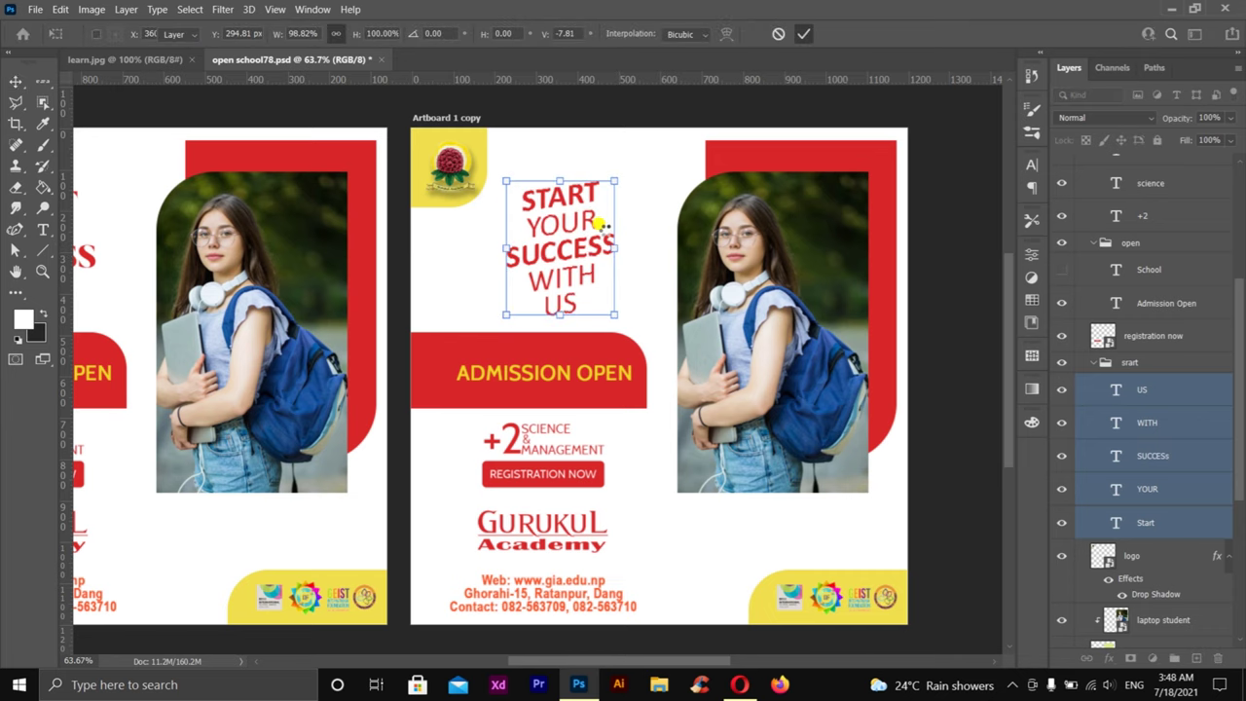
{"action": "scroll", "coordinate": [598, 243], "scroll_direction": "down", "scroll_amount": 4}
{"action": "key", "text": "Return"}
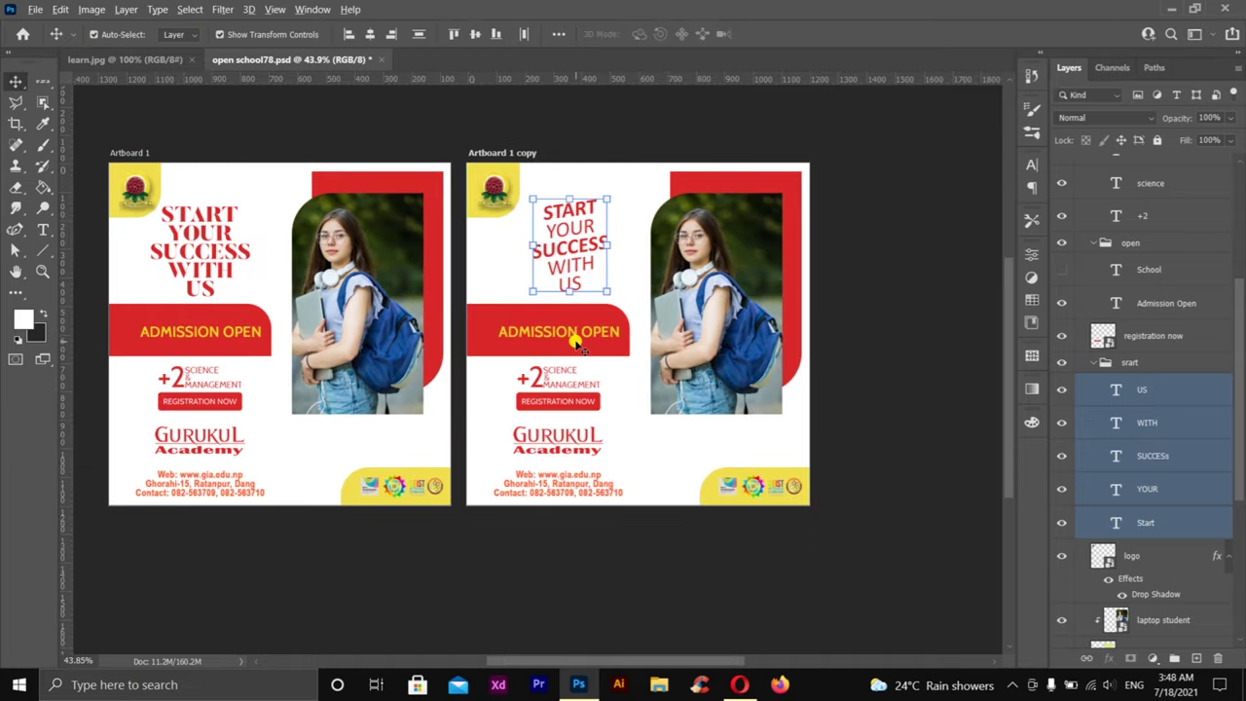
Select the +2, SCIENCE, & and MANAGEMENT text on Artboard 1 copy and skew it slightly.
{"action": "scroll", "coordinate": [576, 343], "scroll_direction": "up", "scroll_amount": 1}
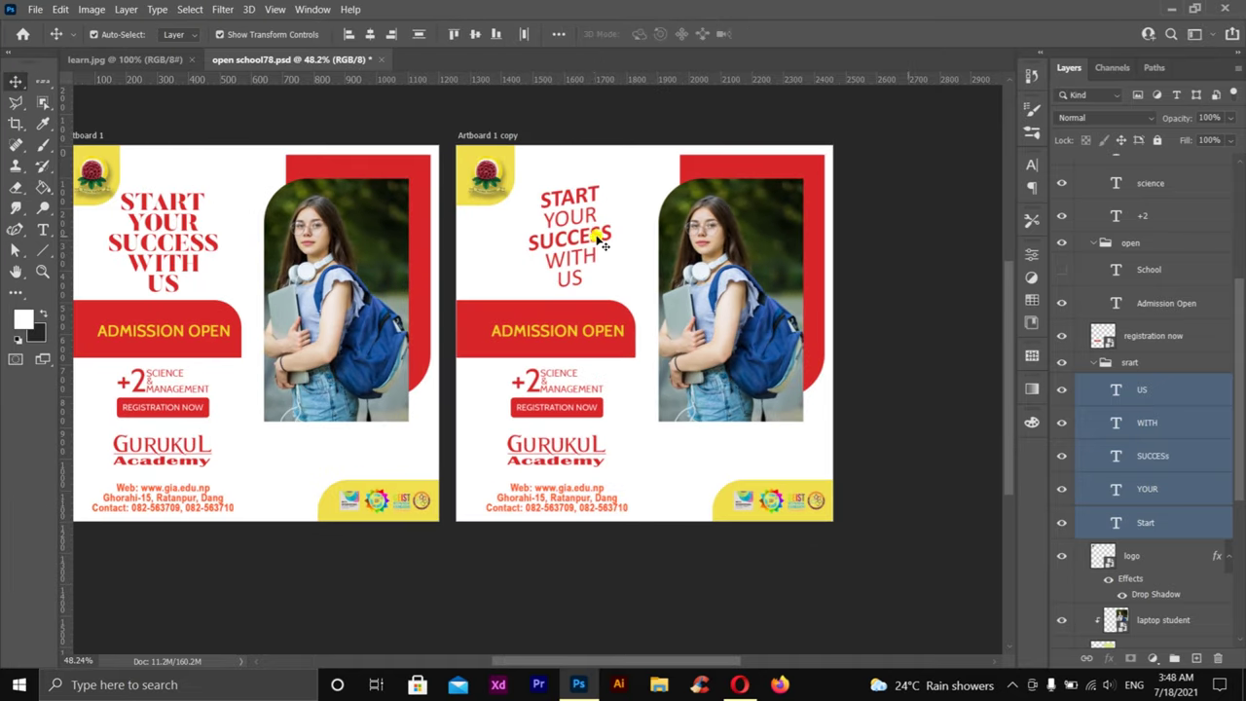
{"action": "scroll", "coordinate": [599, 239], "scroll_direction": "up", "scroll_amount": 1}
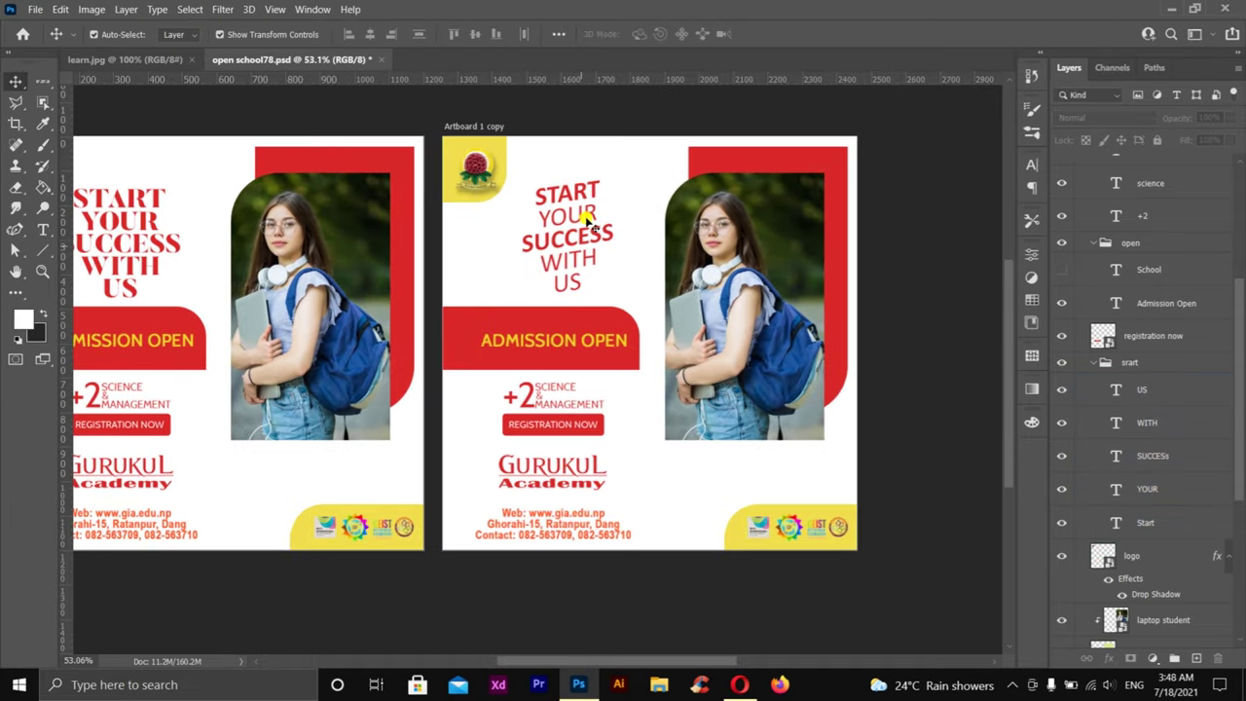
{"action": "left_click", "coordinate": [615, 341]}
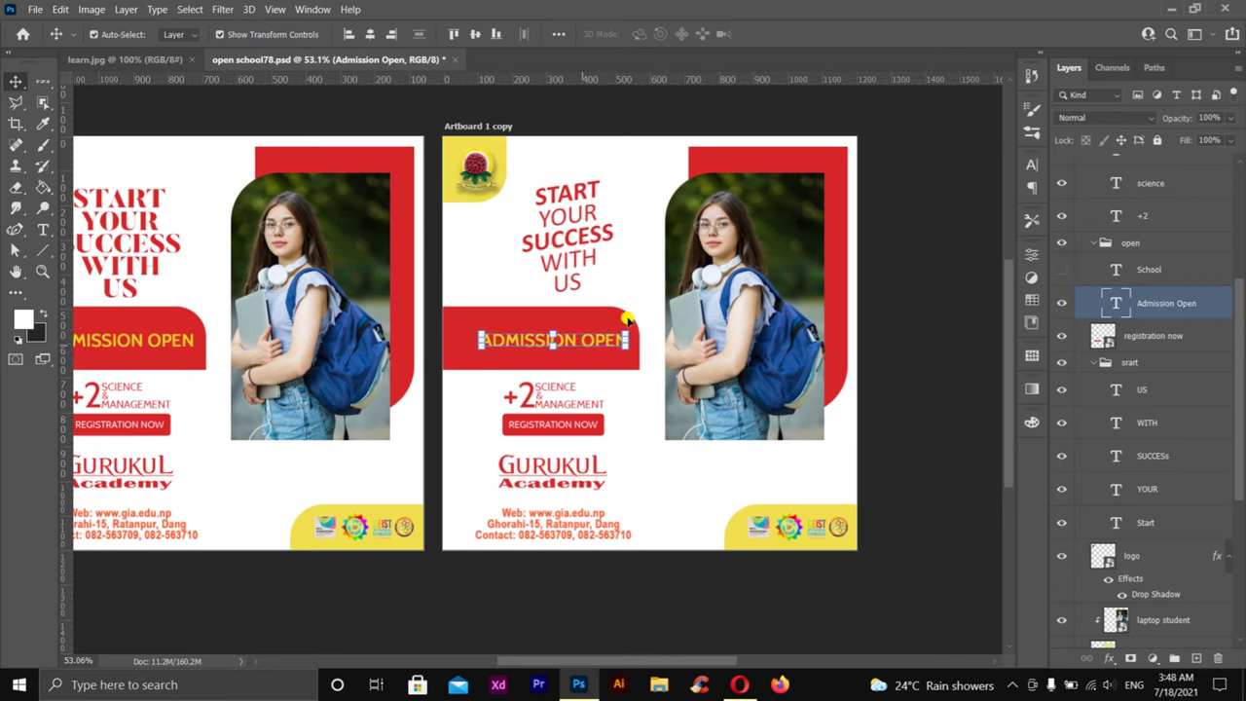
{"action": "left_click", "coordinate": [645, 329]}
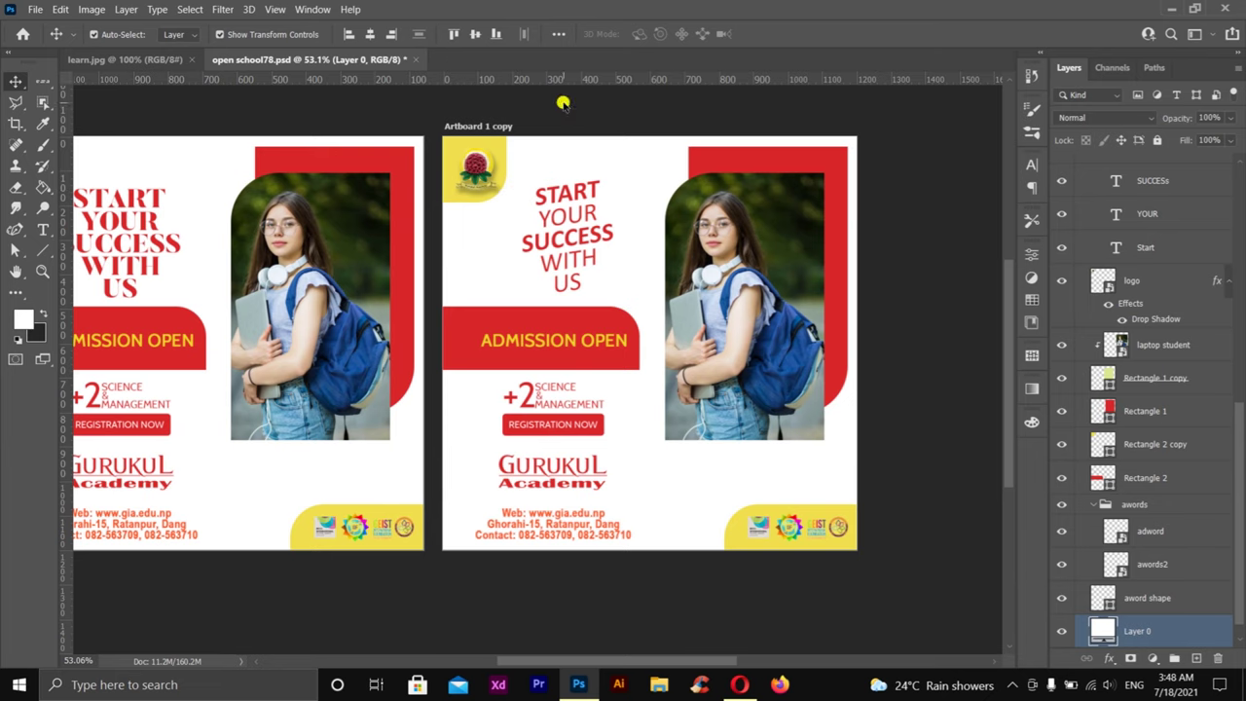
{"action": "scroll", "coordinate": [542, 336], "scroll_direction": "down", "scroll_amount": 1}
{"action": "left_click", "coordinate": [560, 392]}
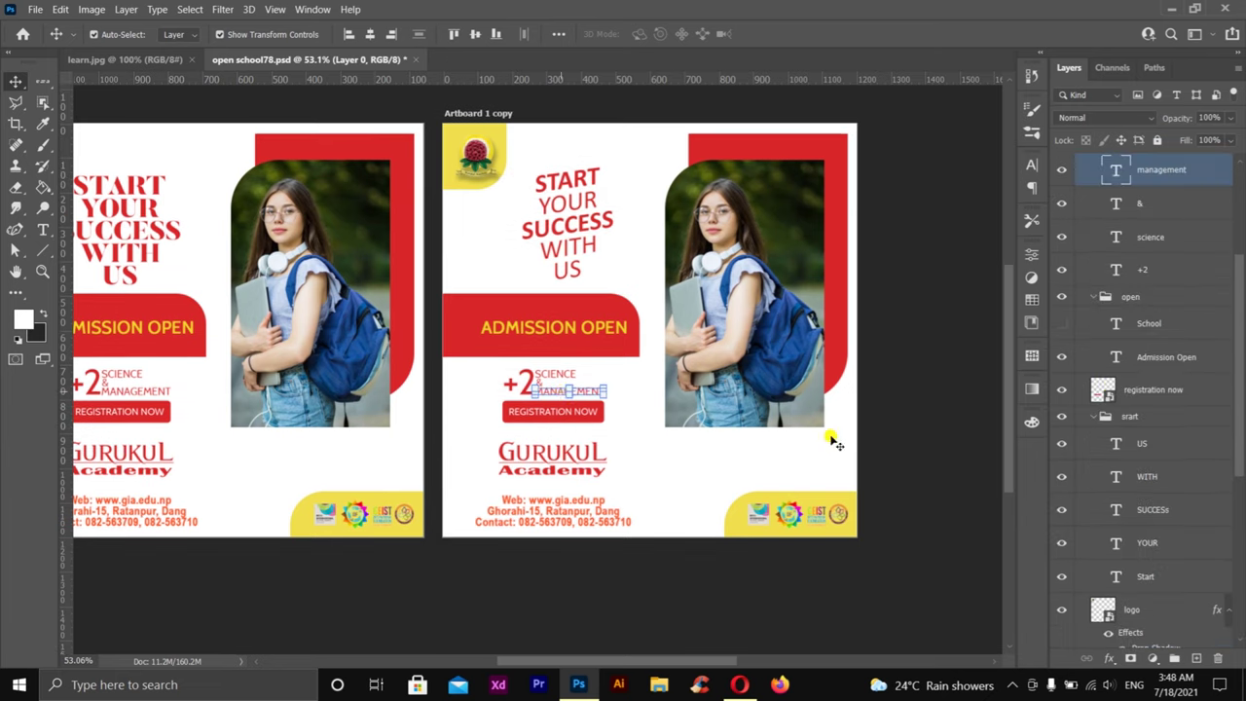
{"action": "left_click", "coordinate": [1151, 270], "text": "shift"}
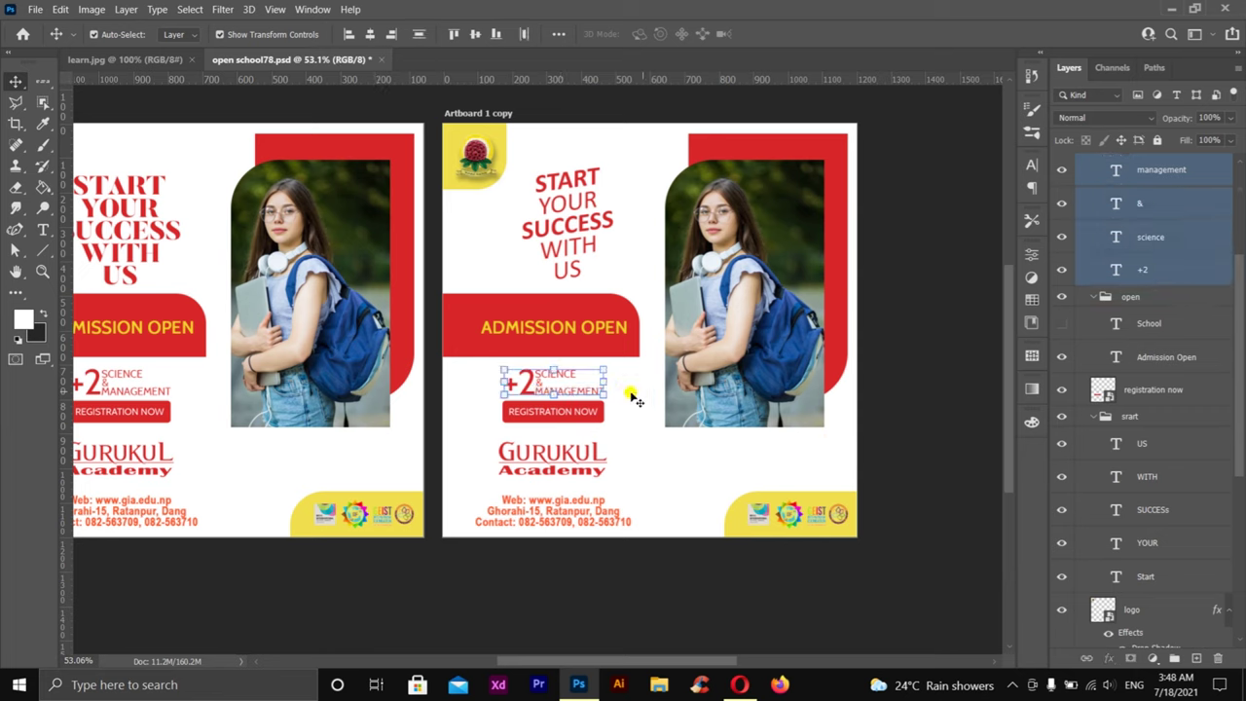
{"action": "key", "text": "ctrl"}
{"action": "left_click_drag", "start_coordinate": [604, 384], "coordinate": [604, 377]}
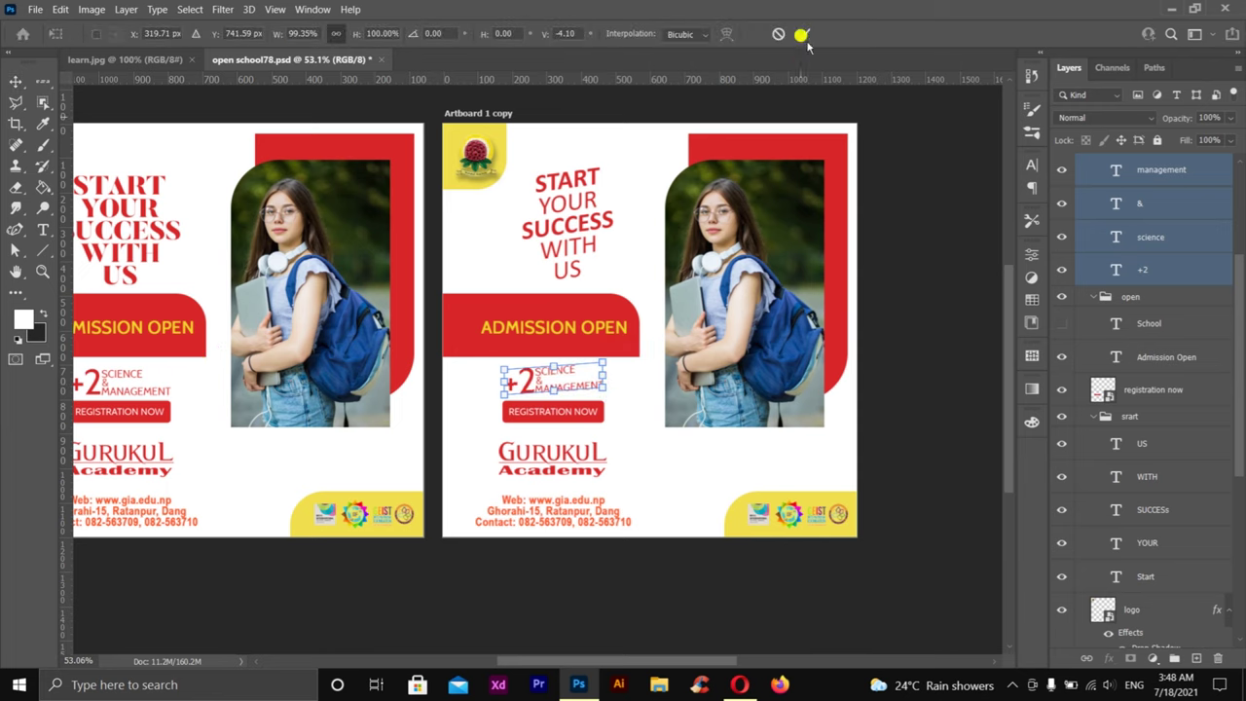
{"action": "left_click", "coordinate": [956, 272]}
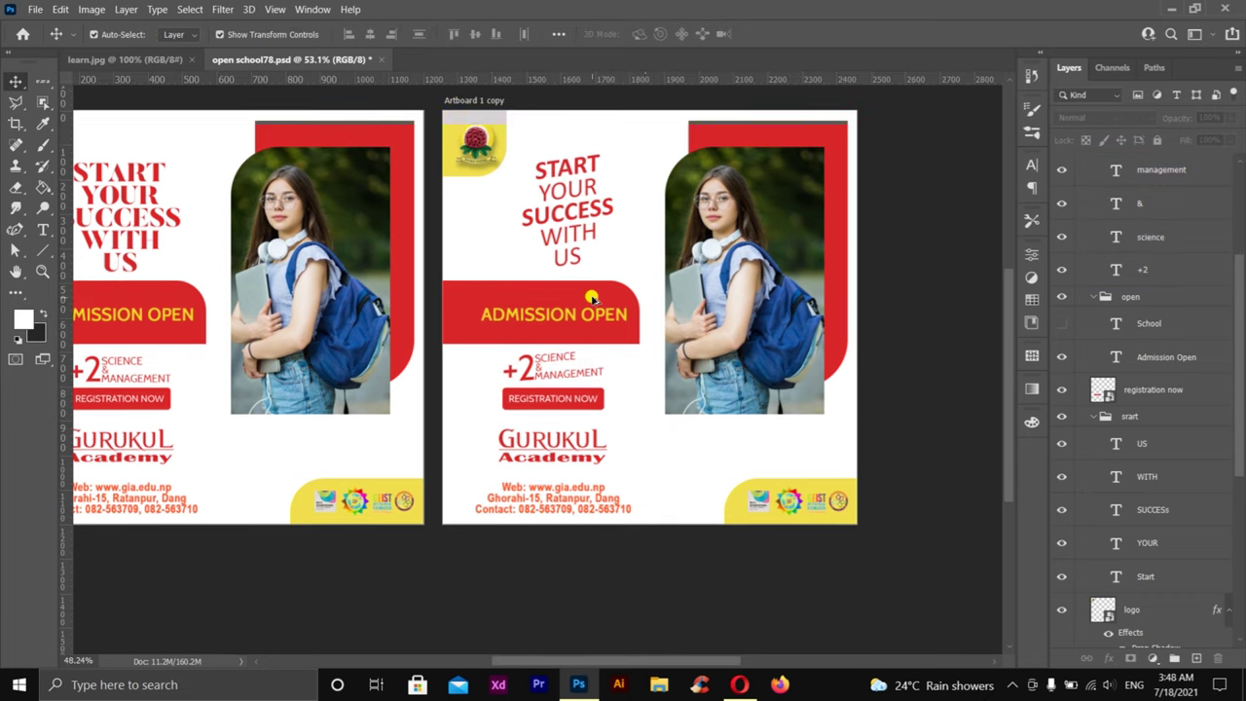
{"action": "scroll", "coordinate": [592, 296], "scroll_direction": "down", "scroll_amount": 1}
{"action": "scroll", "coordinate": [472, 335], "scroll_direction": "down", "scroll_amount": 1}
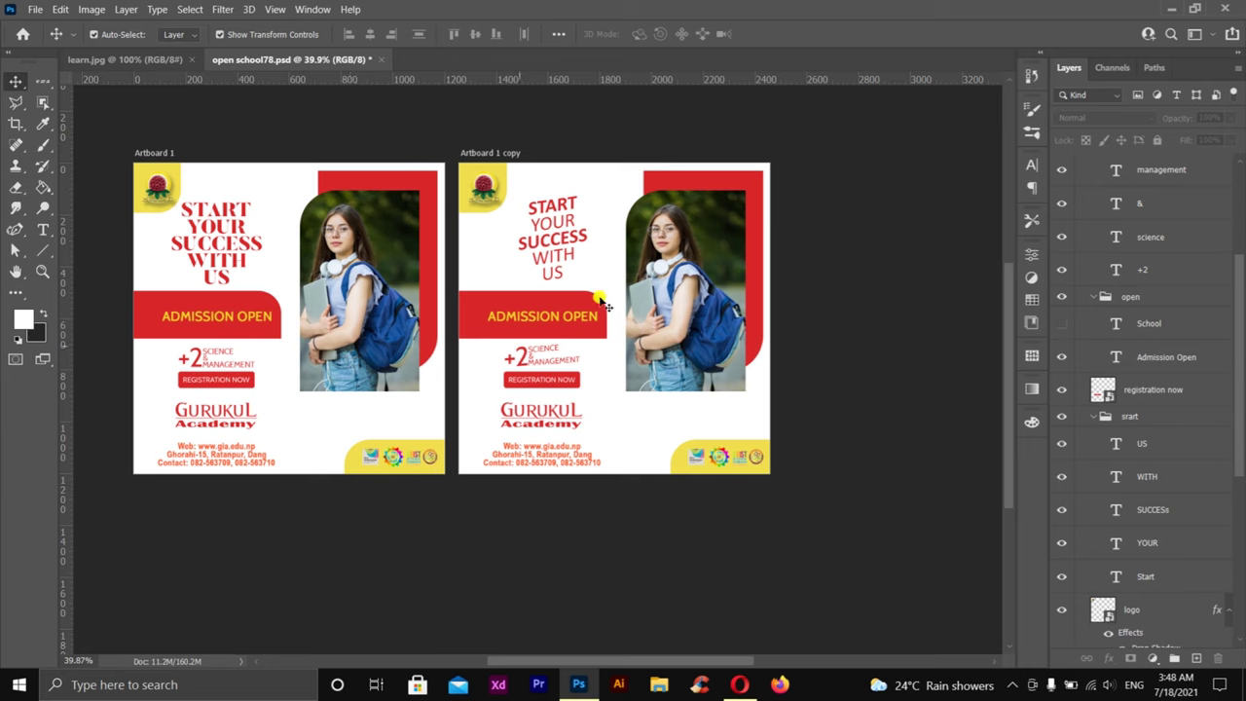
{"action": "left_click", "coordinate": [537, 315]}
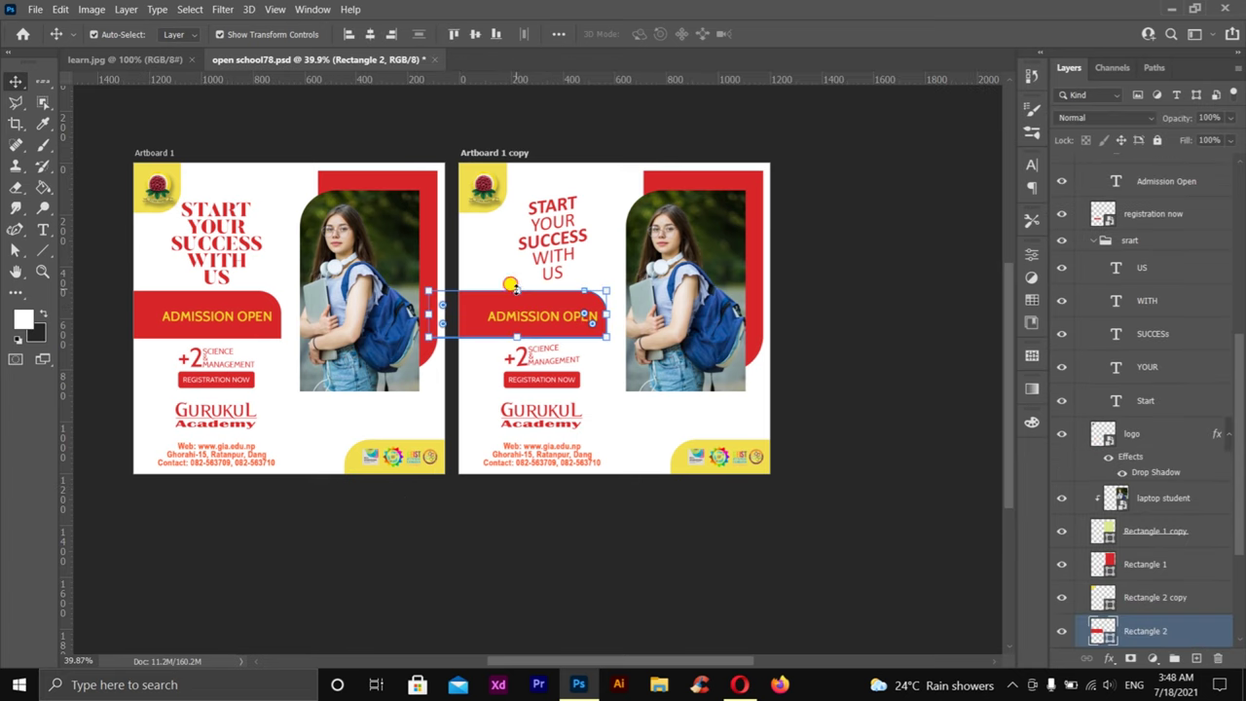
{"action": "mouse_move", "coordinate": [515, 289]}
{"action": "left_mouse_down"}
{"action": "mouse_move", "coordinate": [513, 305]}
{"action": "mouse_move", "coordinate": [502, 298]}
{"action": "left_mouse_up"}
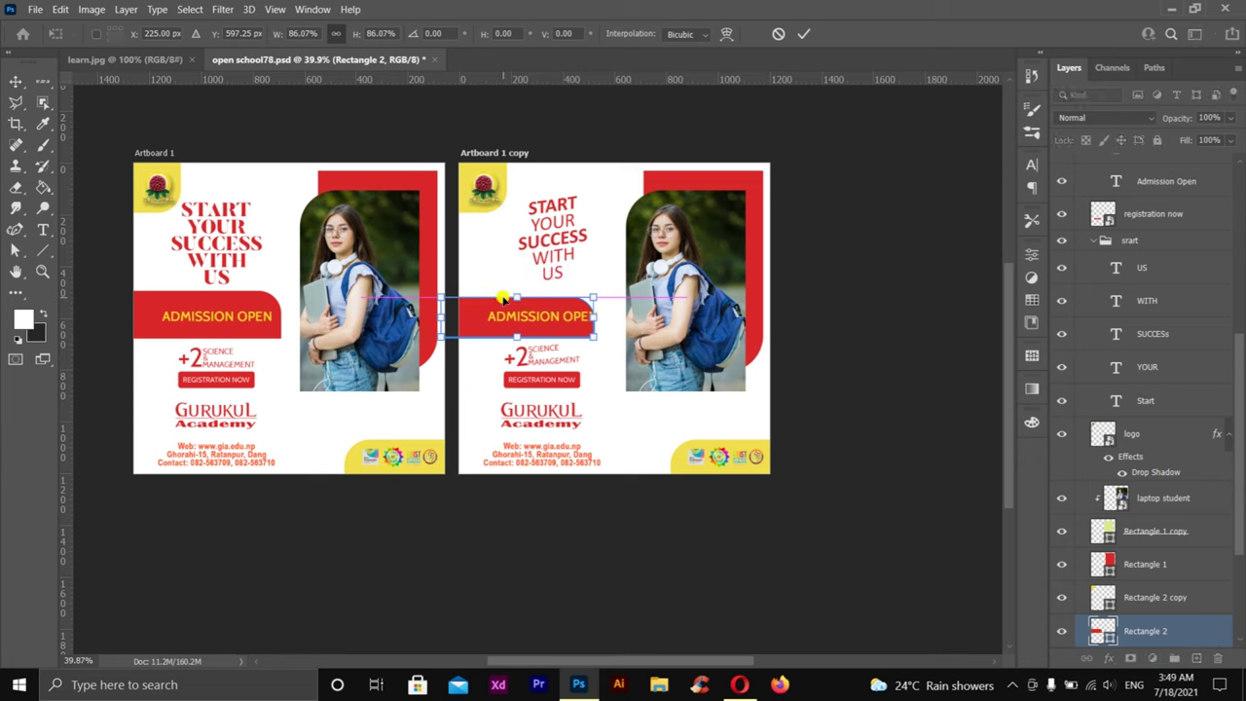
{"action": "key", "text": "Return"}
{"action": "key", "text": "Right"}
{"action": "key", "text": "Right"}
{"action": "key", "text": "Right"}
{"action": "key", "text": "Right"}
{"action": "key", "text": "Right"}
{"action": "key", "text": "Right"}
{"action": "left_click", "coordinate": [857, 241]}
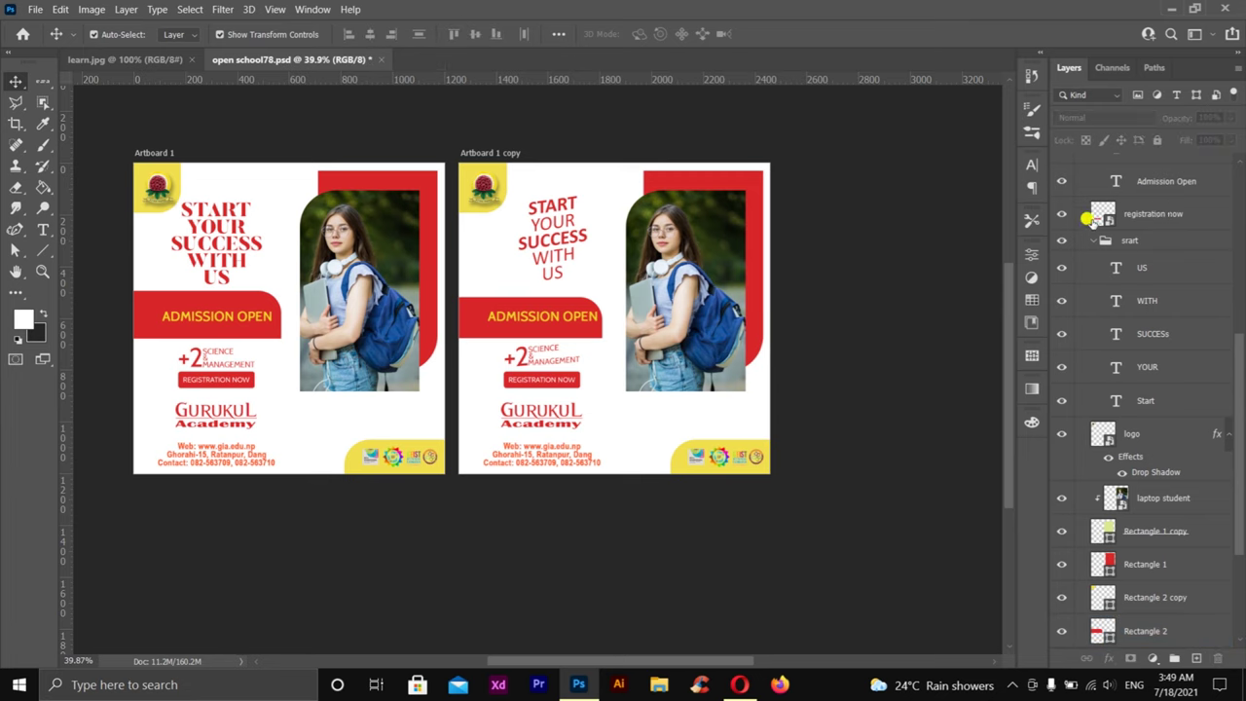
Collapse Artboard 1 copy and Alt-drag it right to create Artboard 1 copy 2.
{"action": "scroll", "coordinate": [1129, 311], "scroll_direction": "up", "scroll_amount": 3}
{"action": "scroll", "coordinate": [1110, 292], "scroll_direction": "up", "scroll_amount": 3}
{"action": "scroll", "coordinate": [1080, 253], "scroll_direction": "up", "scroll_amount": 2}
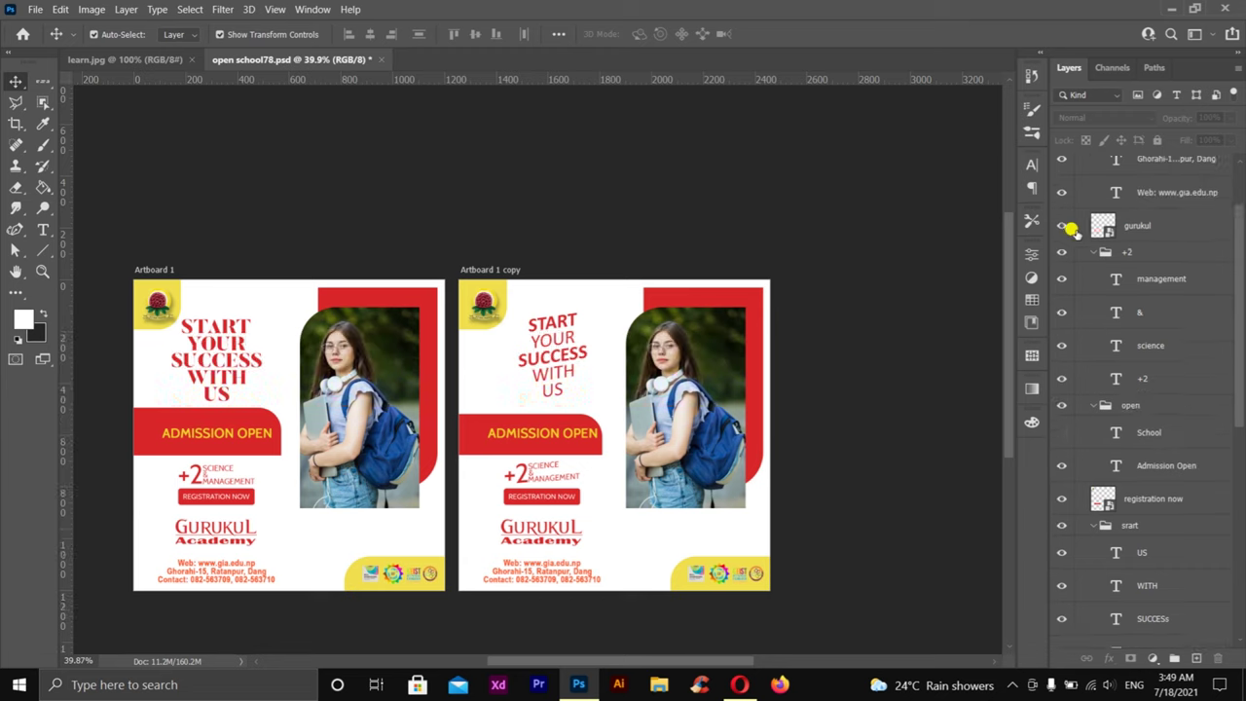
{"action": "scroll", "coordinate": [1070, 243], "scroll_direction": "up", "scroll_amount": 2}
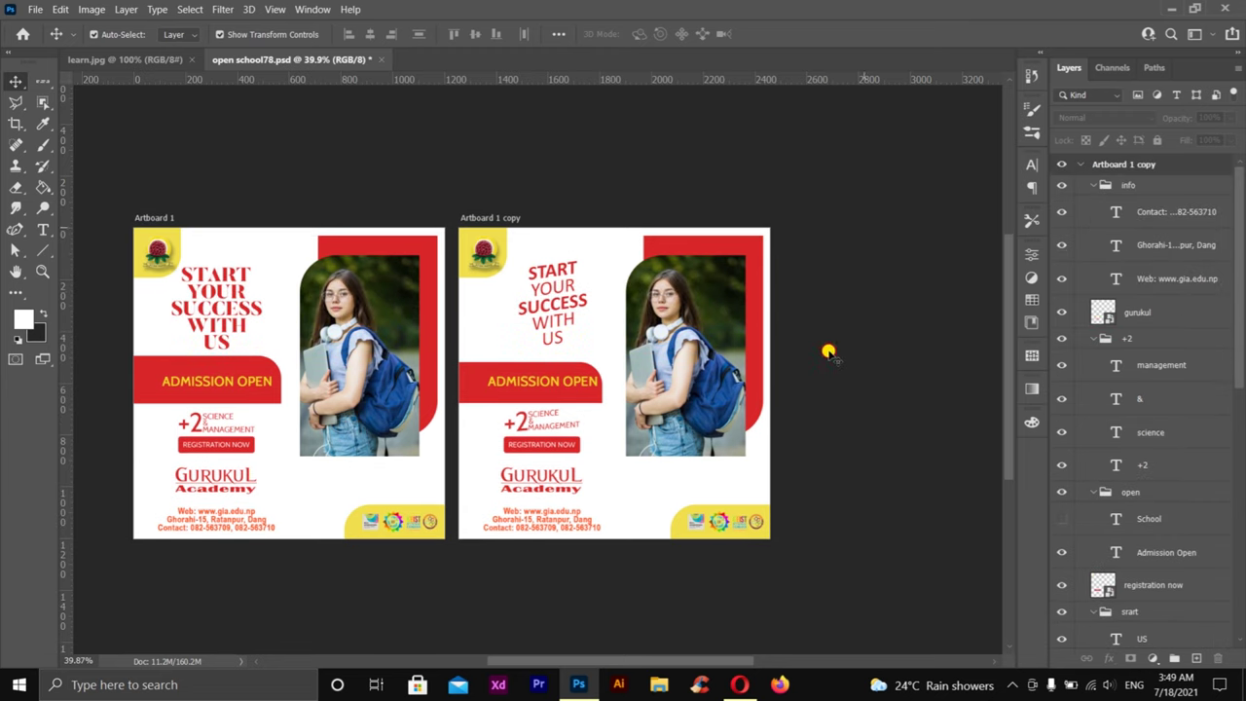
{"action": "mouse_move", "coordinate": [865, 229]}
{"action": "left_mouse_down"}
{"action": "mouse_move", "coordinate": [596, 450]}
{"action": "mouse_move", "coordinate": [592, 440]}
{"action": "left_mouse_up"}
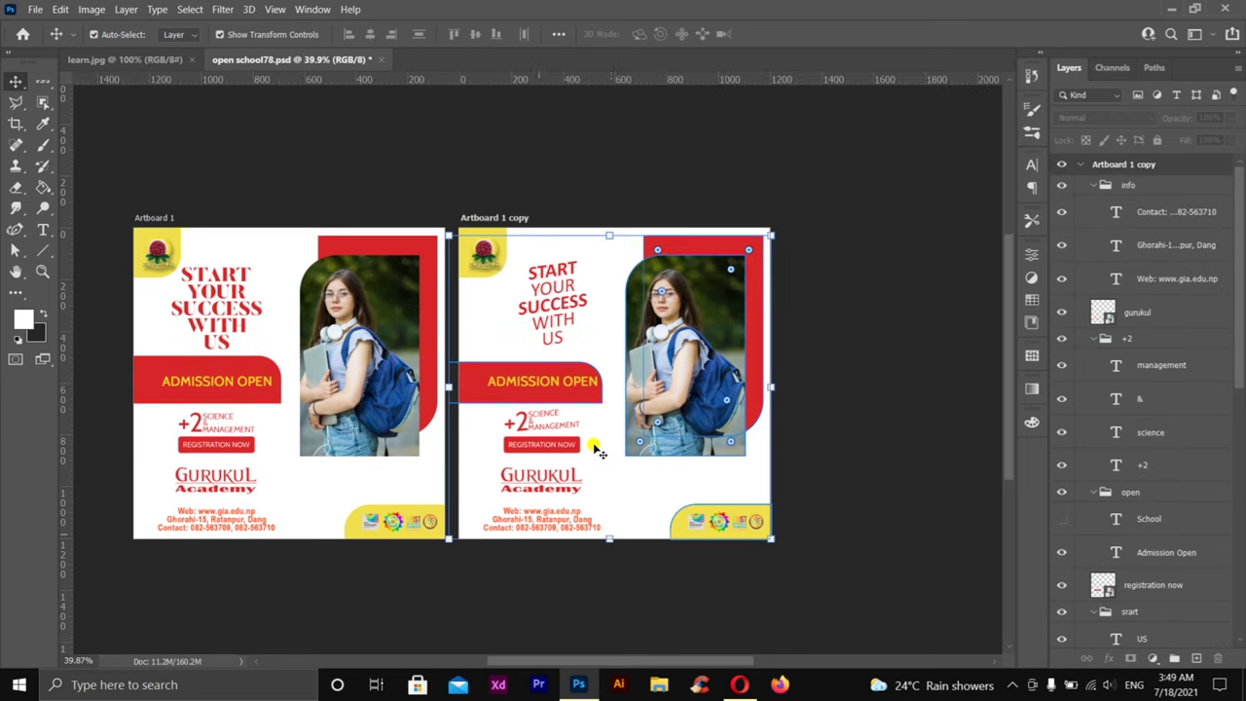
{"action": "left_click", "coordinate": [1085, 165]}
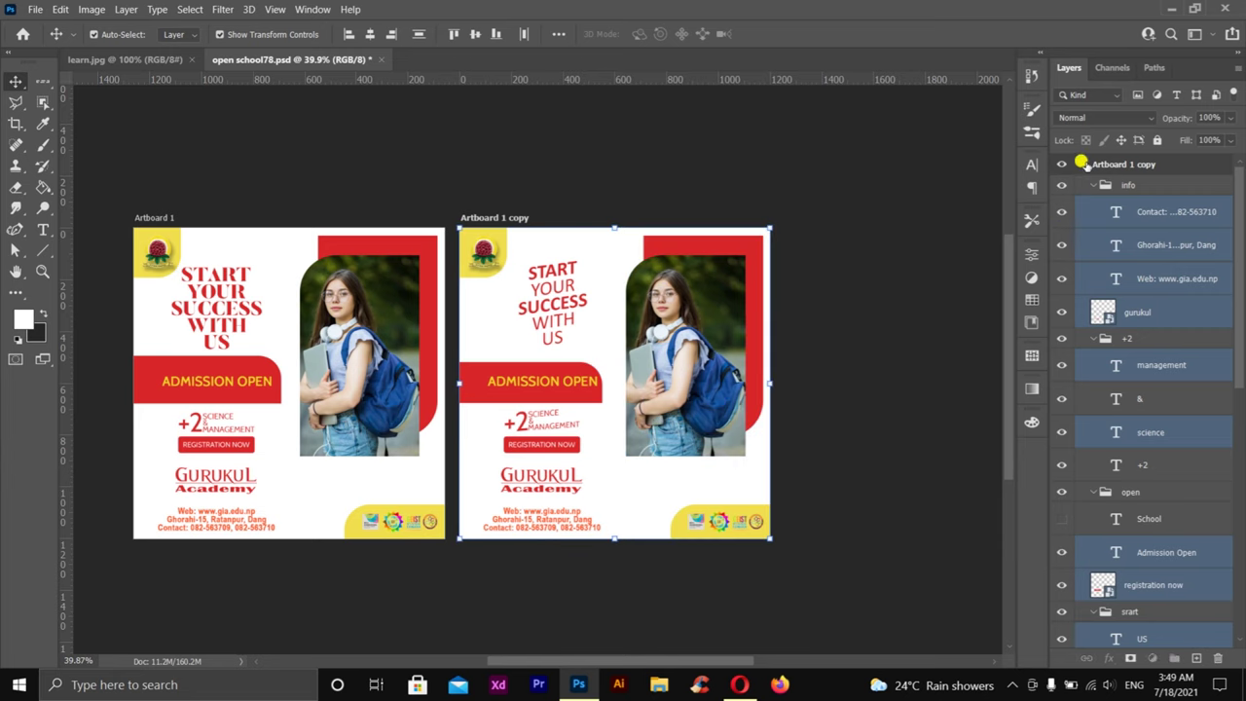
{"action": "left_click", "coordinate": [1078, 164]}
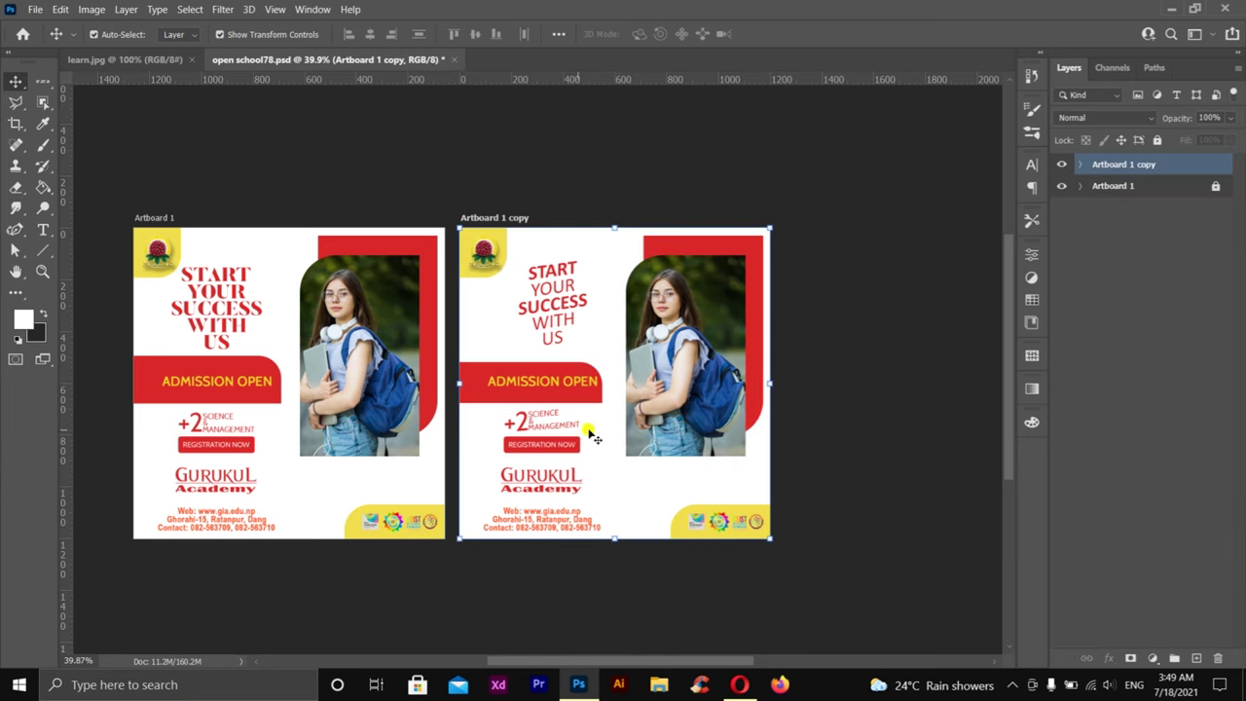
{"action": "mouse_move", "coordinate": [590, 428]}
{"action": "left_mouse_down"}
{"action": "mouse_move", "coordinate": [959, 421]}
{"action": "mouse_move", "coordinate": [916, 422]}
{"action": "left_mouse_up"}
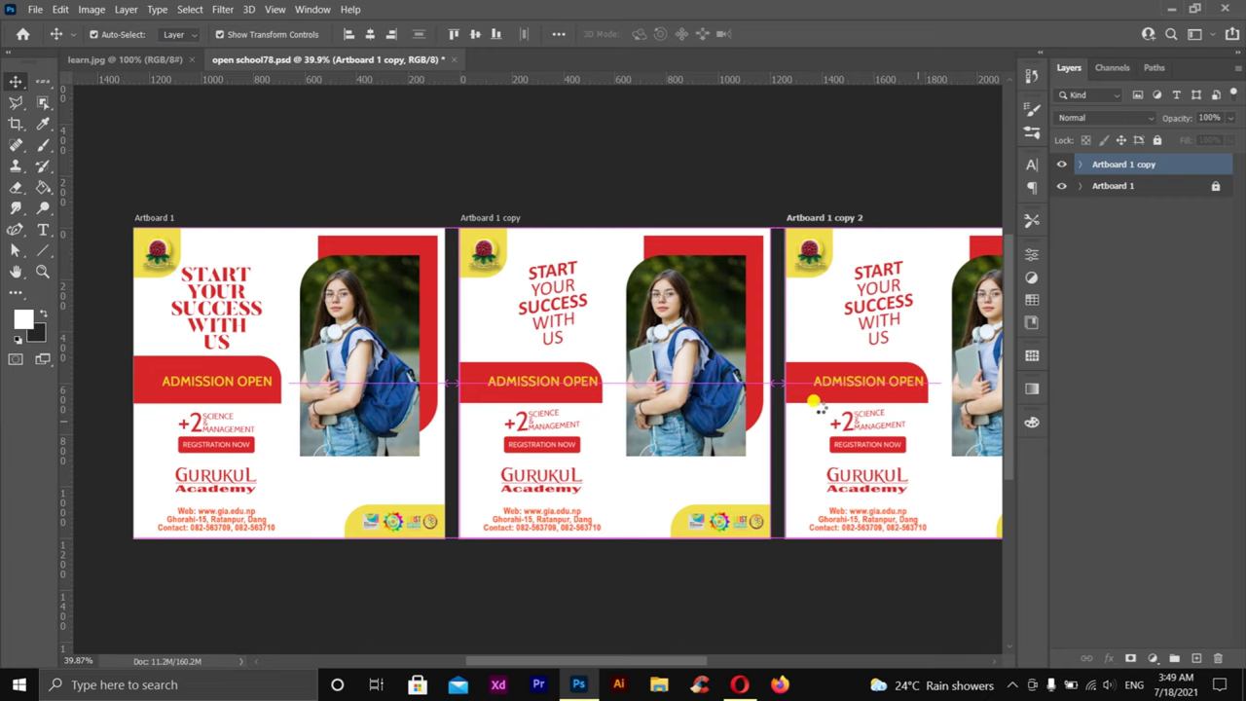
Scroll over to Artboard 1 copy 2 and select its GURUKUL Academy logo.
{"action": "scroll", "coordinate": [828, 408], "scroll_direction": "down", "scroll_amount": 2}
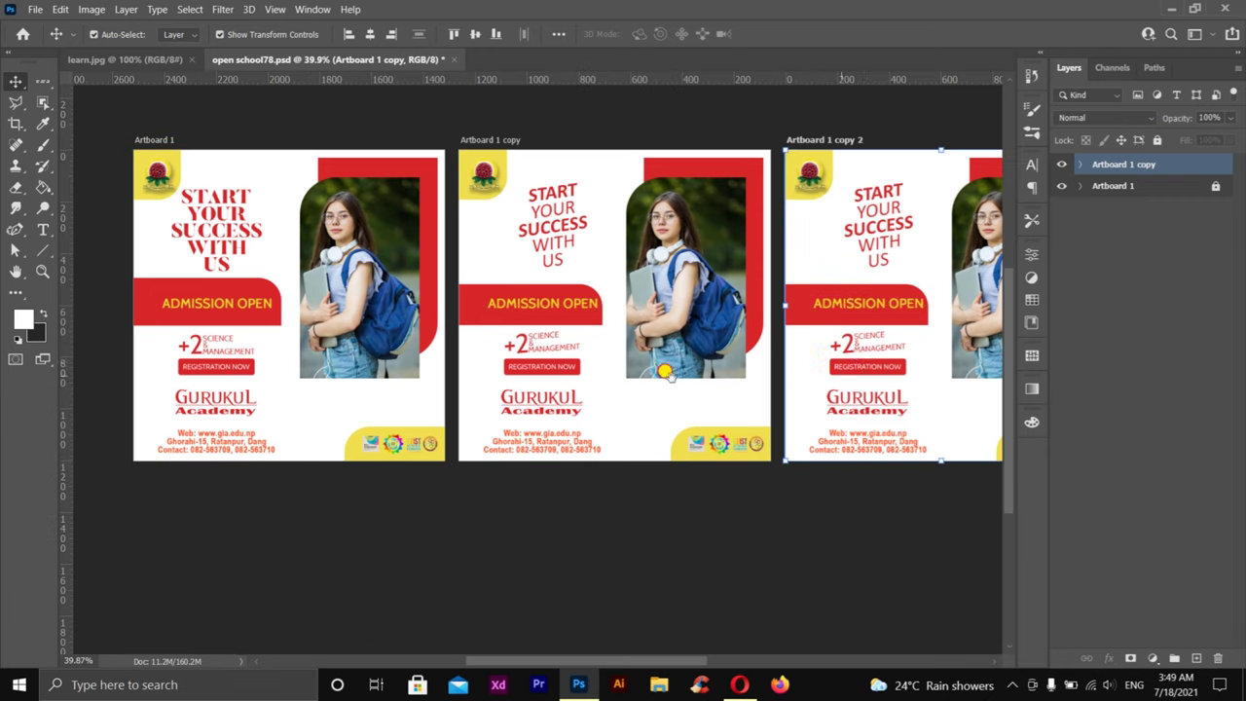
{"action": "scroll", "coordinate": [633, 370], "scroll_direction": "right", "scroll_amount": 5}
{"action": "scroll", "coordinate": [610, 370], "scroll_direction": "right", "scroll_amount": 1}
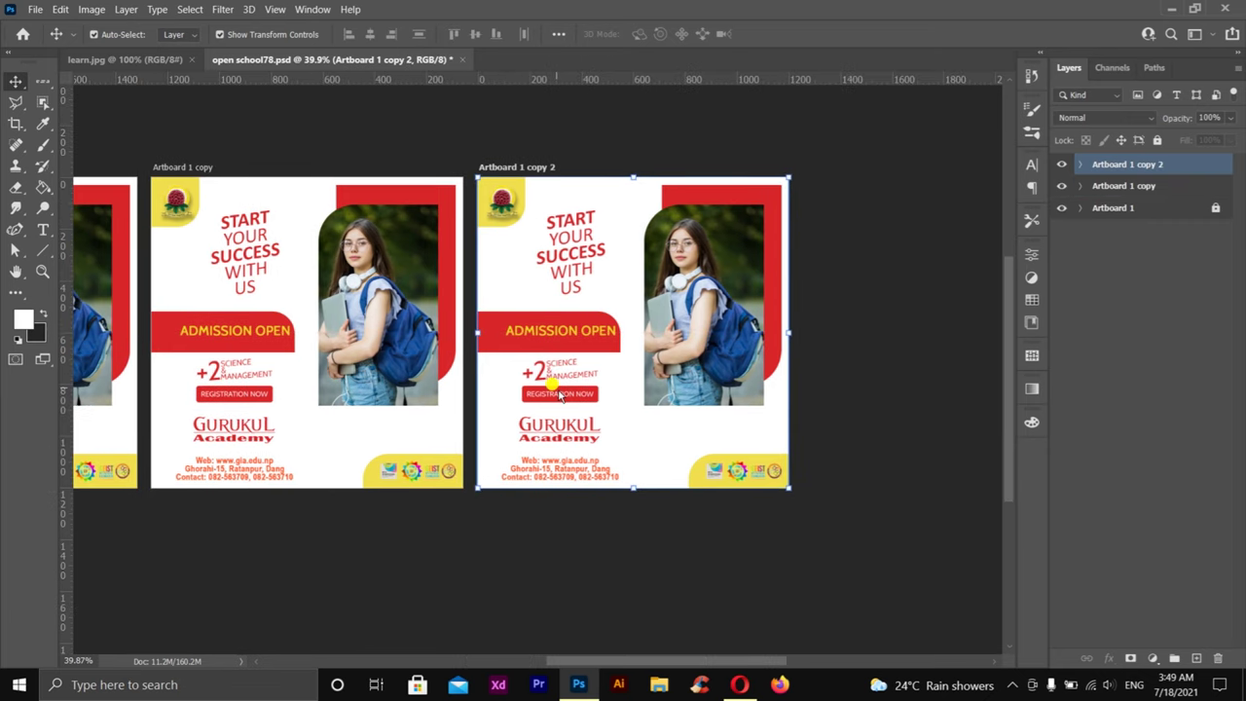
{"action": "scroll", "coordinate": [559, 394], "scroll_direction": "up", "scroll_amount": 2}
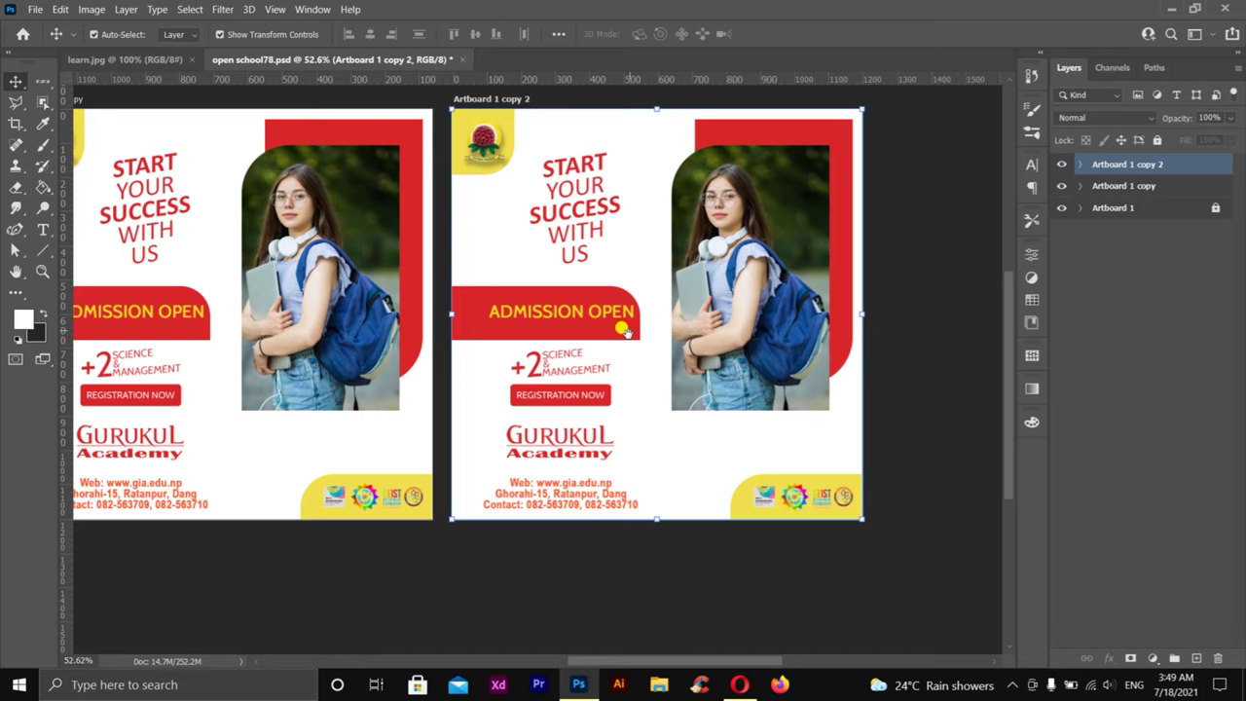
{"action": "scroll", "coordinate": [624, 292], "scroll_direction": "up", "scroll_amount": 2}
{"action": "scroll", "coordinate": [619, 311], "scroll_direction": "down", "scroll_amount": 1}
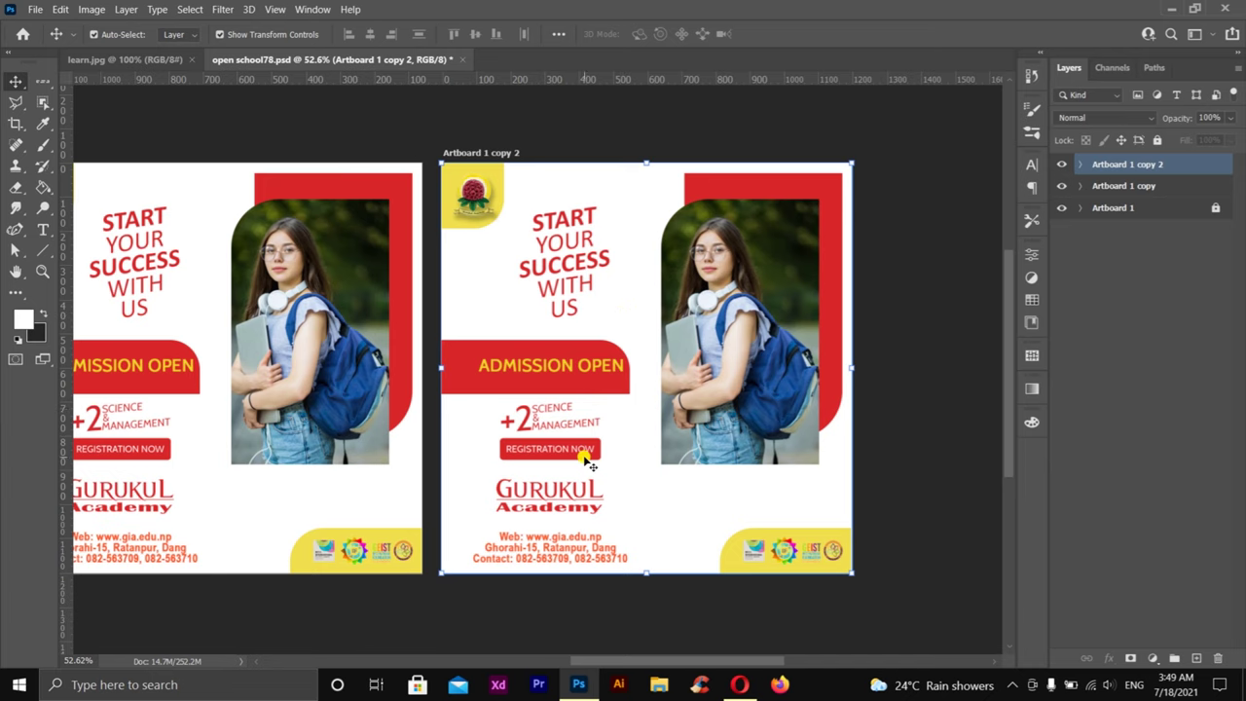
{"action": "scroll", "coordinate": [588, 464], "scroll_direction": "up", "scroll_amount": 1}
{"action": "scroll", "coordinate": [588, 465], "scroll_direction": "up", "scroll_amount": 1}
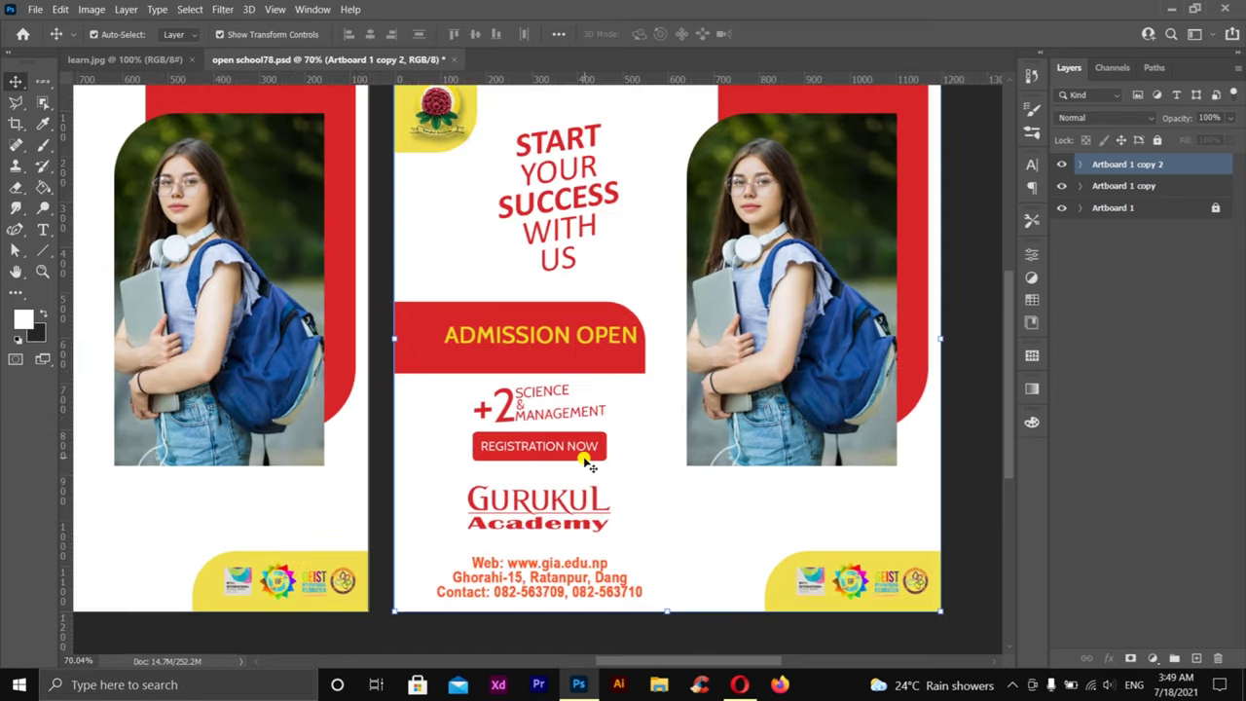
{"action": "scroll", "coordinate": [592, 419], "scroll_direction": "up", "scroll_amount": 1}
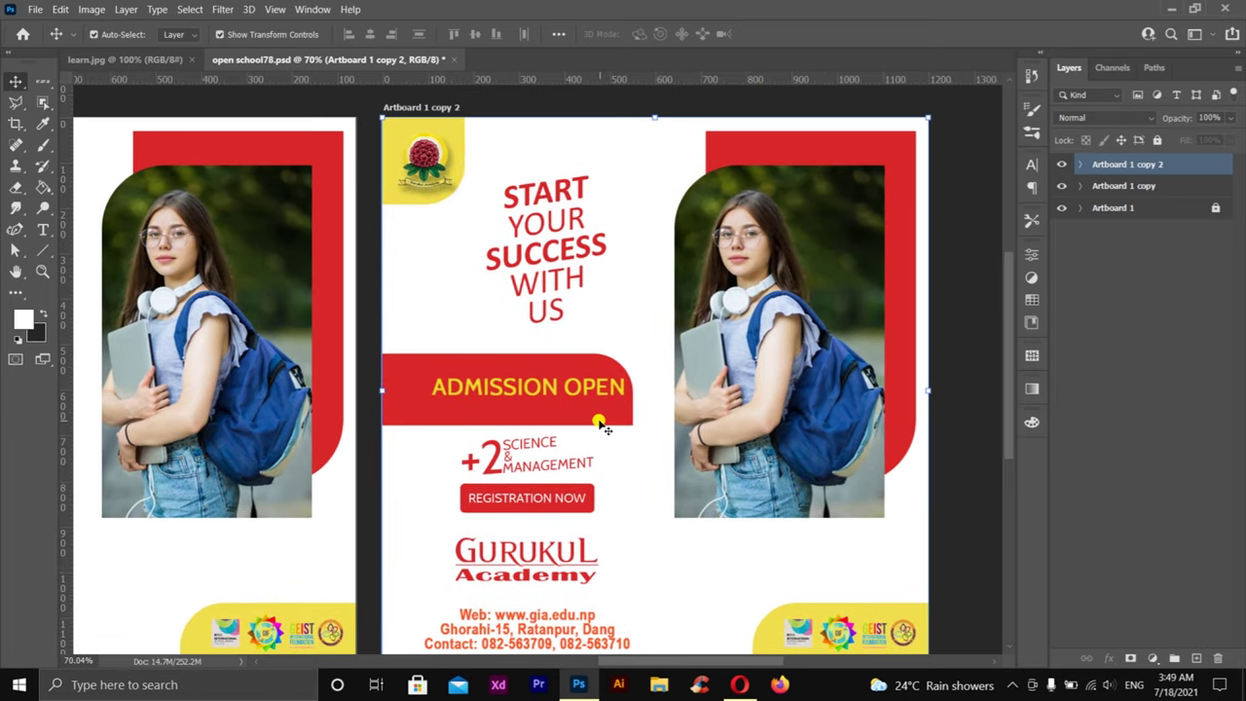
{"action": "scroll", "coordinate": [601, 425], "scroll_direction": "down", "scroll_amount": 1}
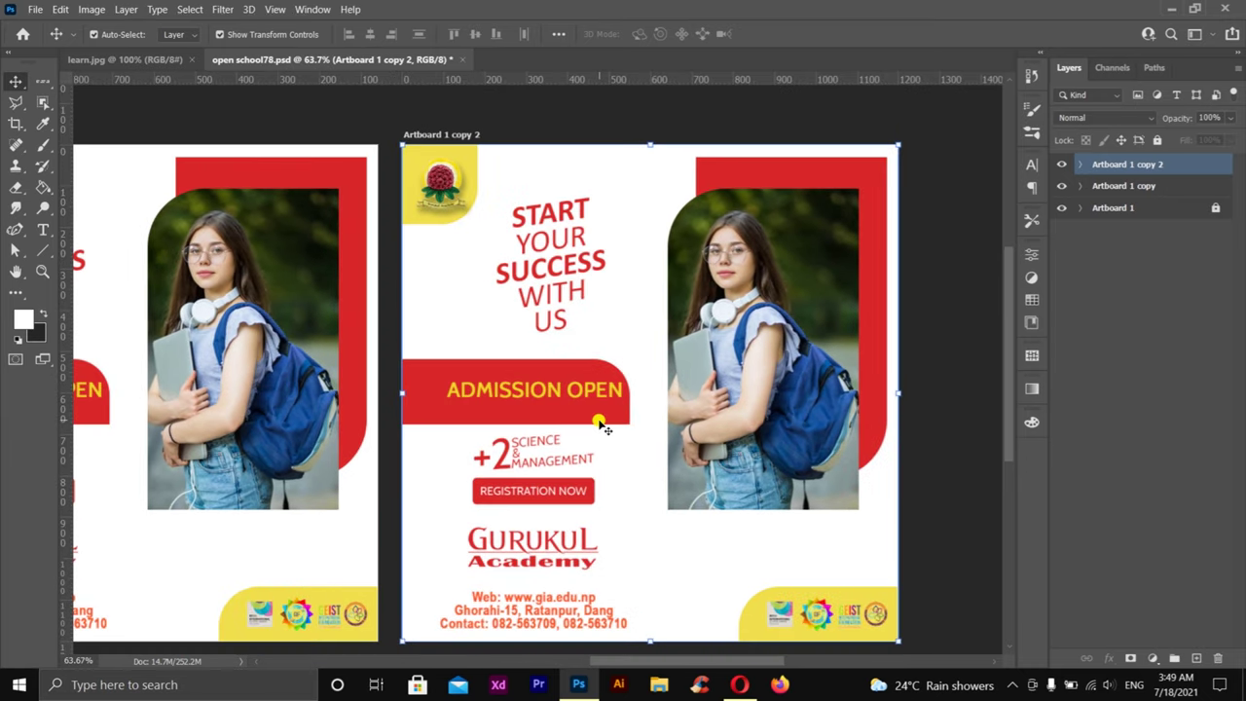
{"action": "left_click", "coordinate": [540, 548]}
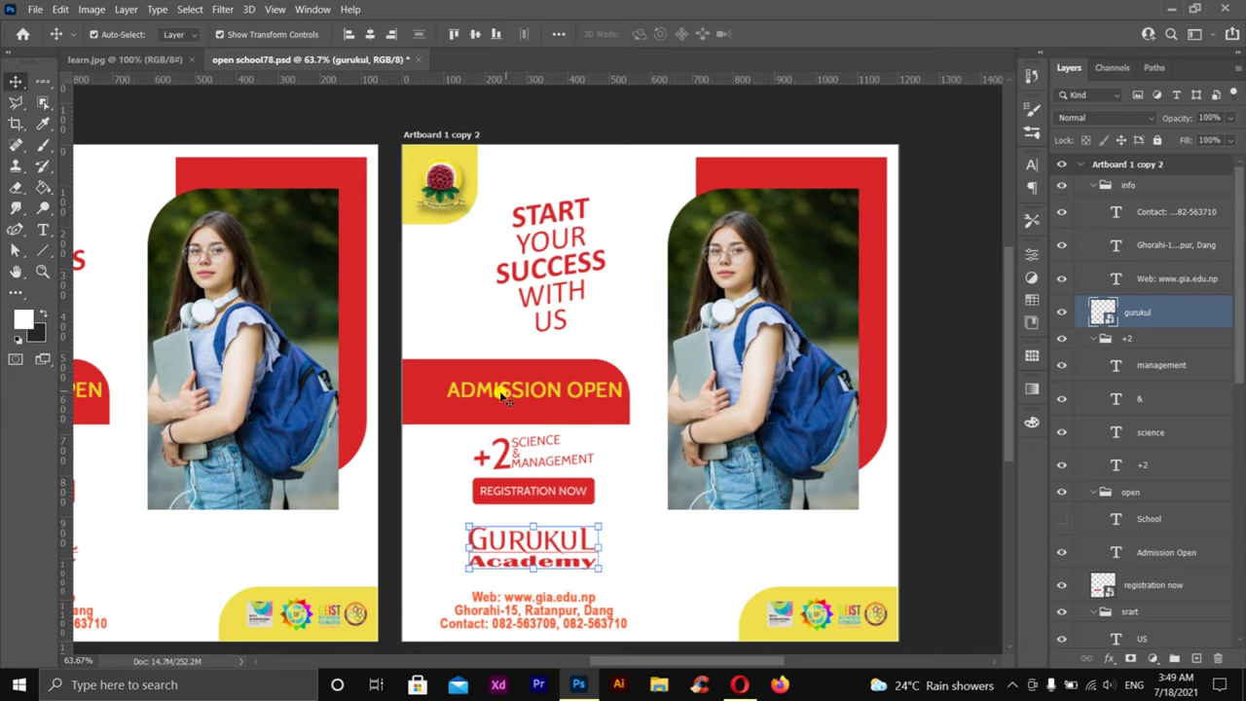
{"action": "left_click", "coordinate": [543, 413]}
{"action": "left_click", "coordinate": [626, 237]}
{"action": "scroll", "coordinate": [587, 373], "scroll_direction": "down", "scroll_amount": 1}
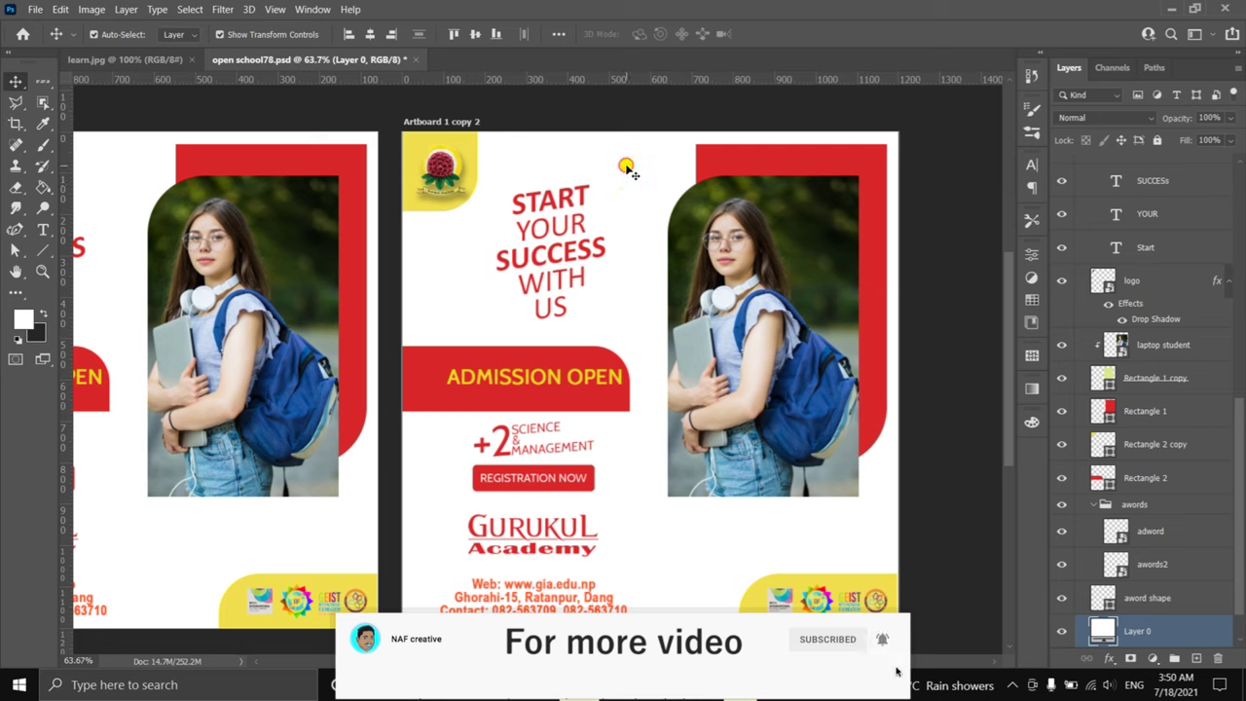
{"action": "left_click_drag", "start_coordinate": [629, 243], "coordinate": [587, 289]}
{"action": "left_click", "coordinate": [580, 234]}
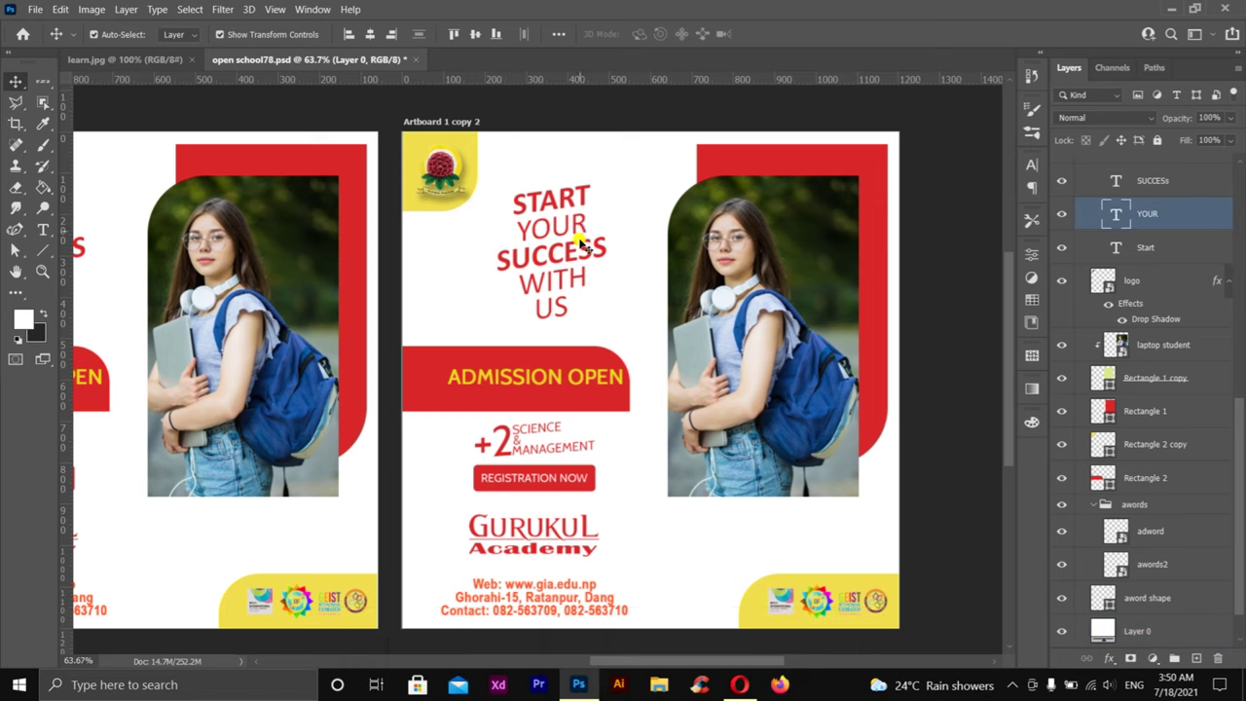
{"action": "left_click", "coordinate": [1141, 185]}
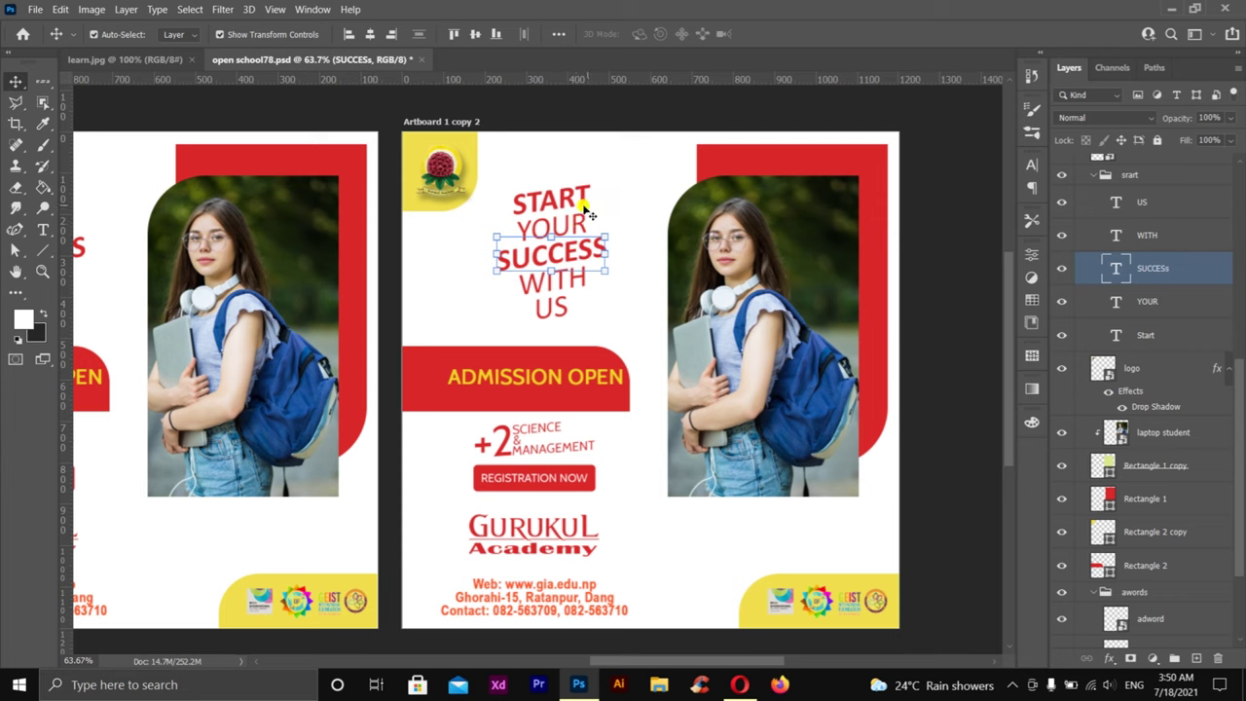
{"action": "left_click", "coordinate": [588, 211]}
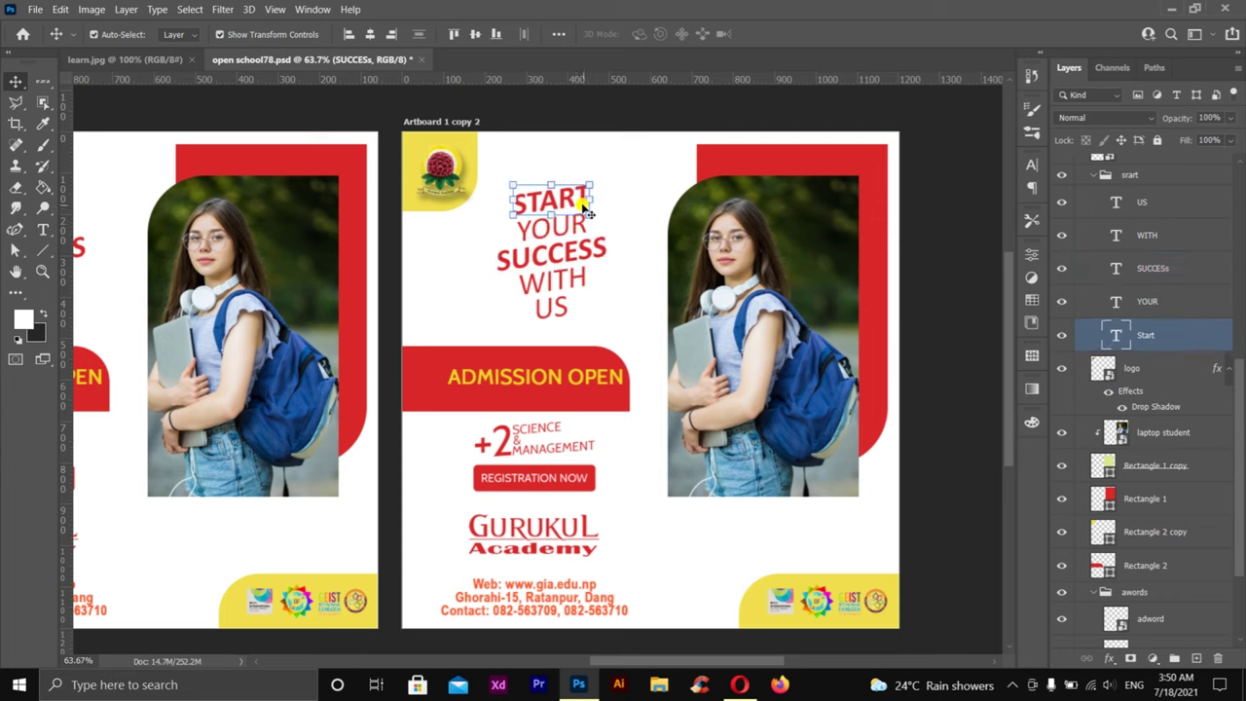
{"action": "left_click", "coordinate": [1155, 265]}
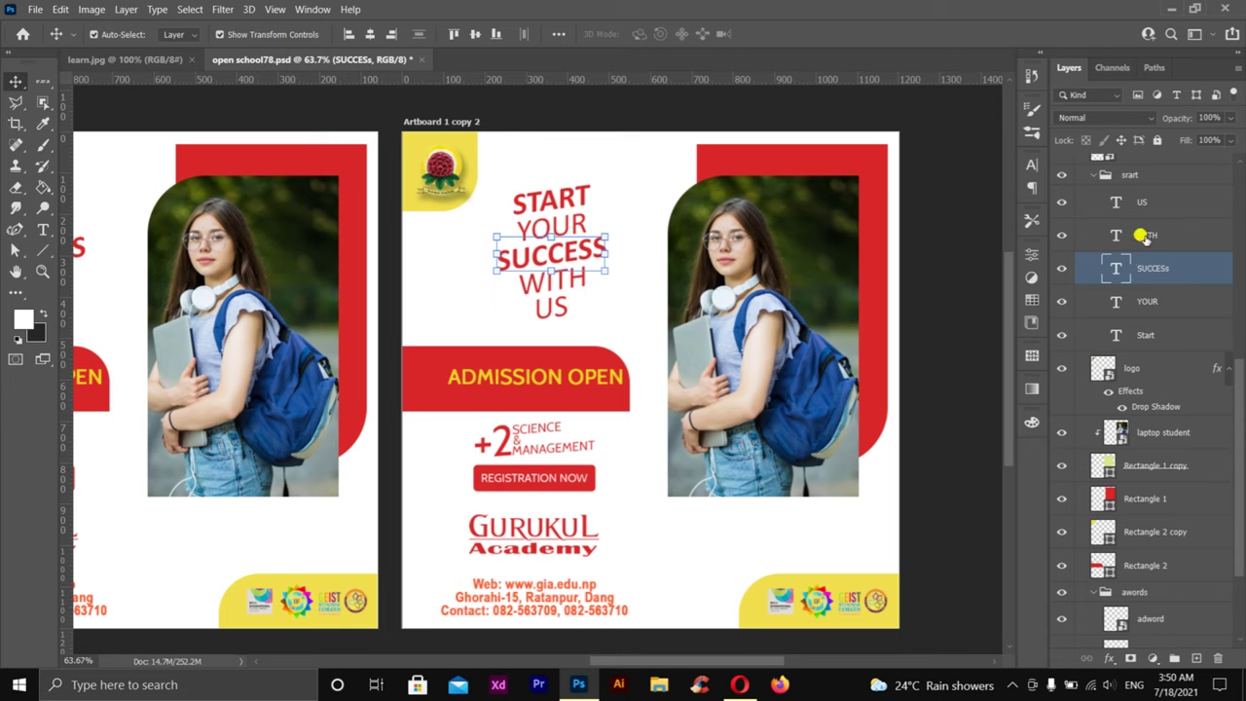
Hide the START and YOUR headline layers, leaving SUCCESS WITH US.
{"action": "left_click", "coordinate": [1147, 303]}
{"action": "left_click", "coordinate": [1061, 301]}
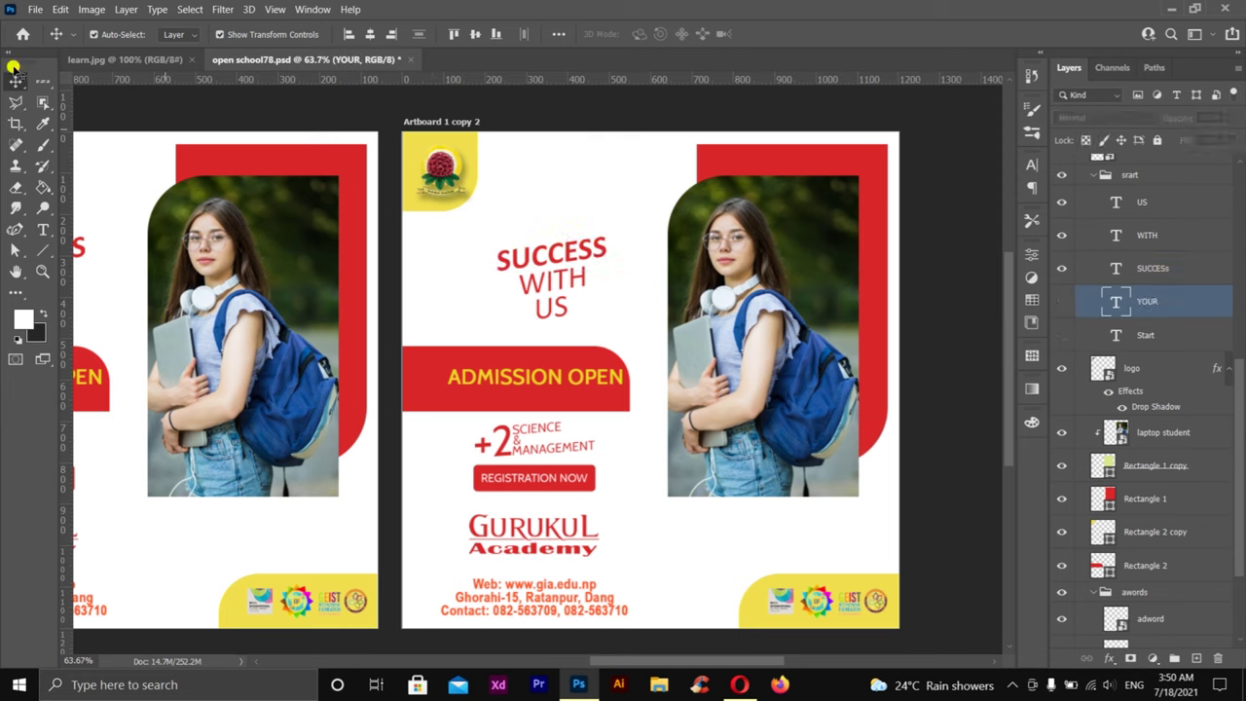
{"action": "left_click", "coordinate": [629, 244]}
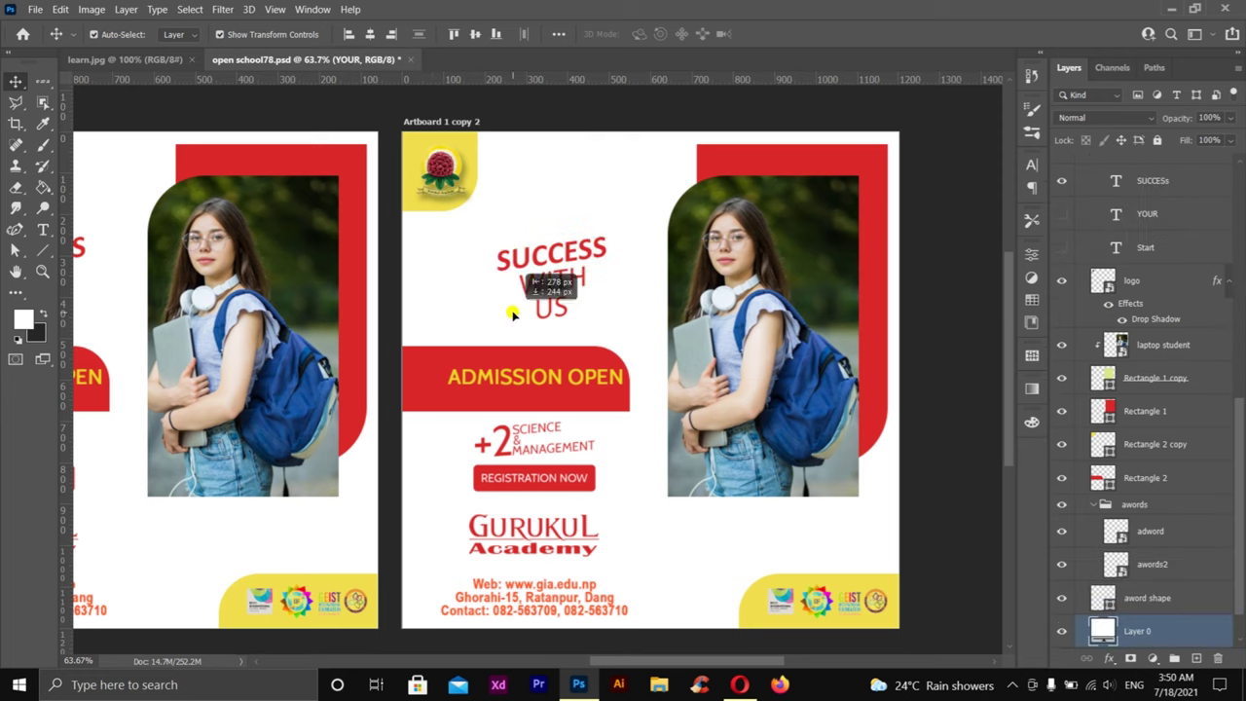
{"action": "left_click", "coordinate": [567, 255]}
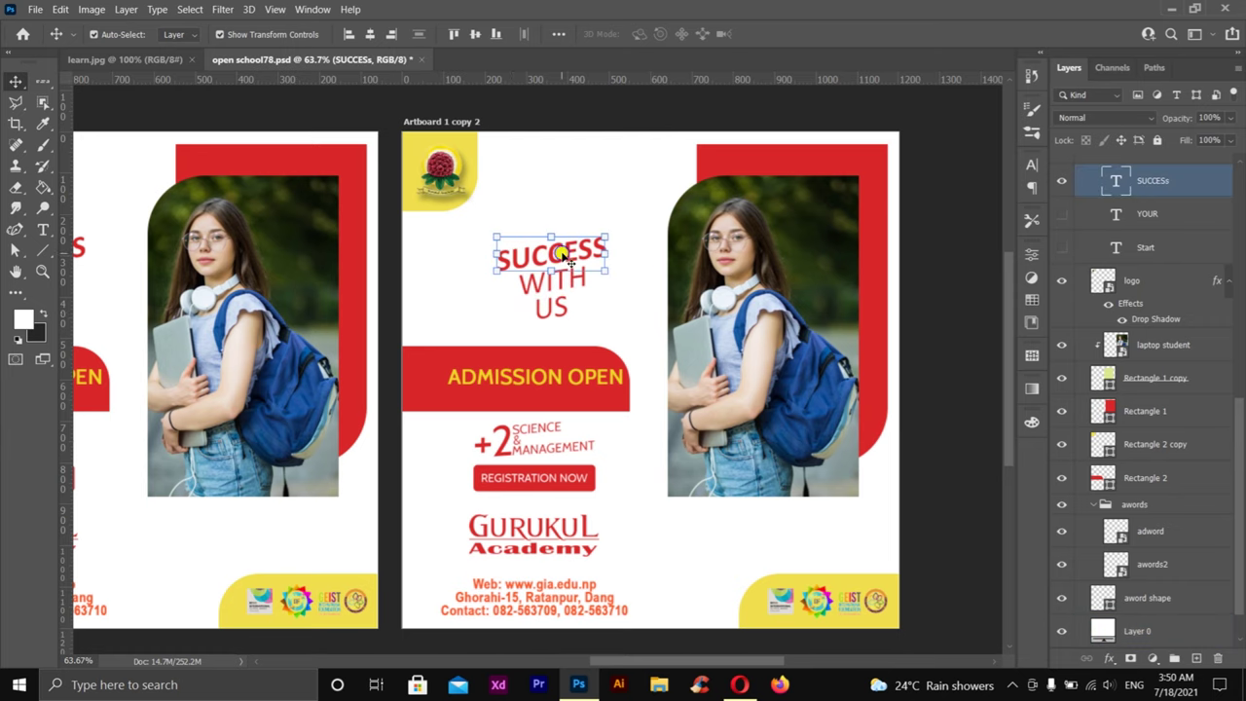
Pick the SUCCESs text layer and enlarge the word to about 170%.
{"action": "right_click", "coordinate": [567, 256]}
{"action": "left_click", "coordinate": [590, 261]}
{"action": "scroll", "coordinate": [538, 240], "scroll_direction": "up", "scroll_amount": 1}
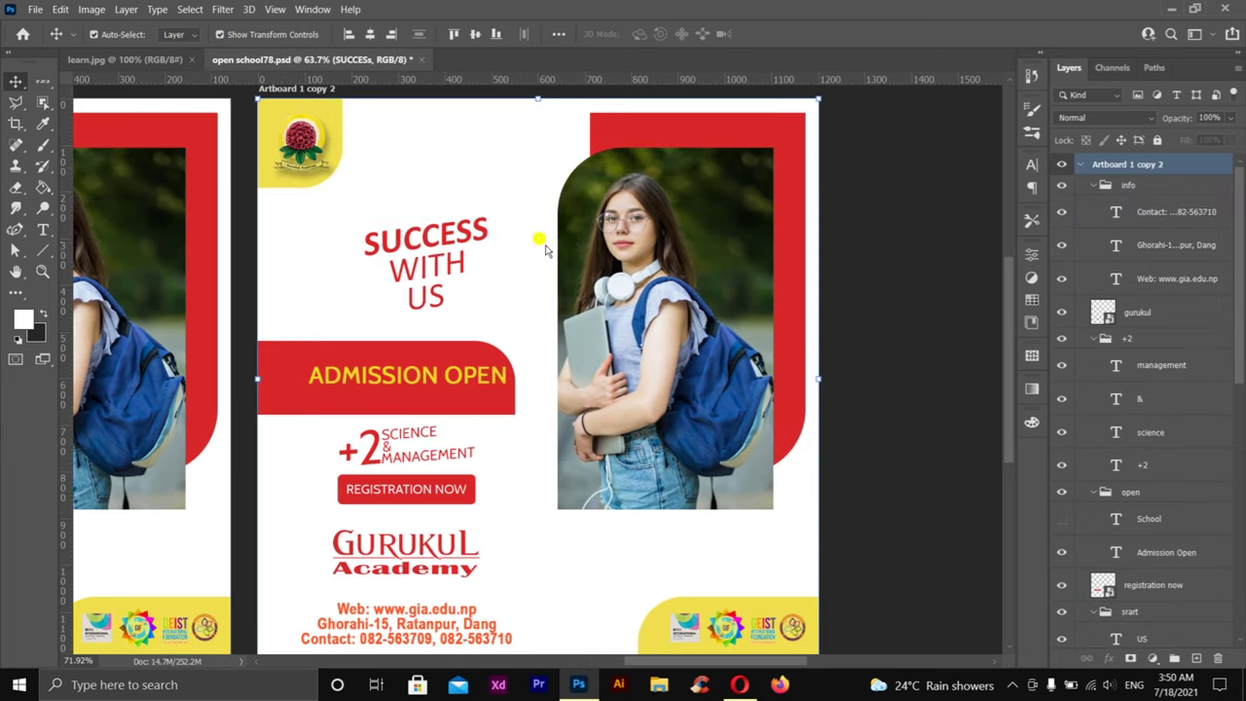
{"action": "right_click", "coordinate": [440, 237]}
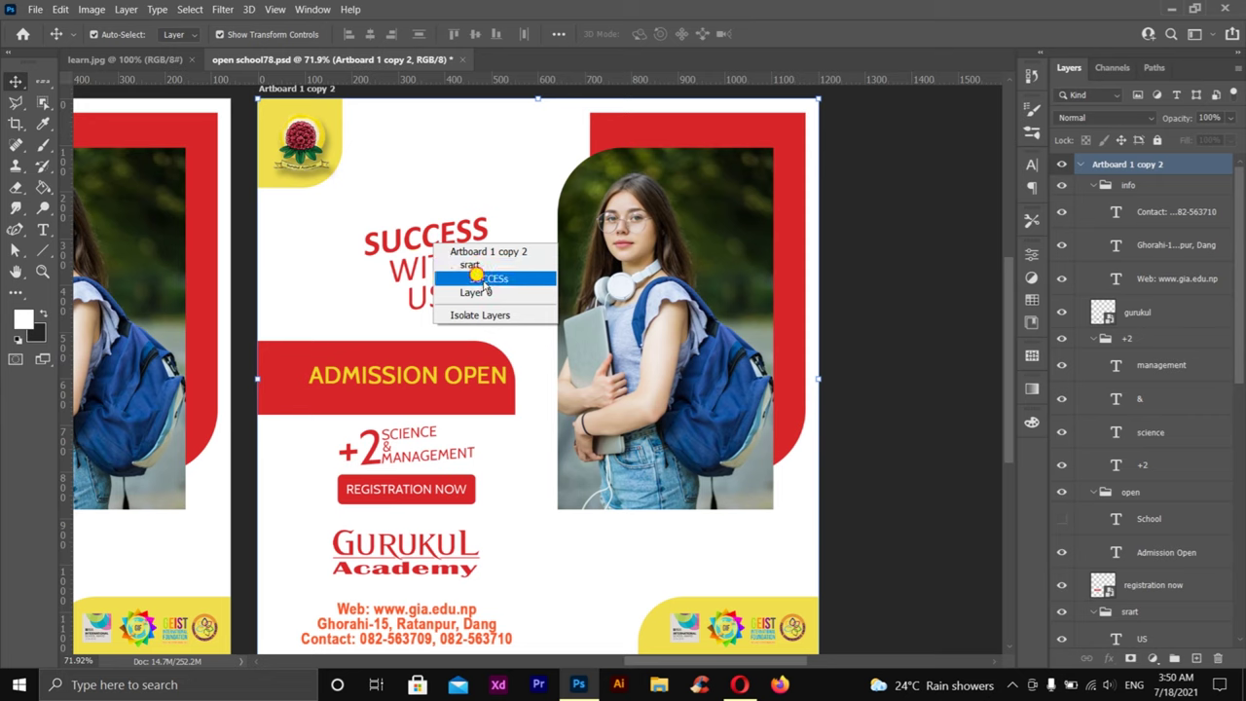
{"action": "left_click", "coordinate": [487, 279]}
{"action": "left_click_drag", "start_coordinate": [426, 215], "coordinate": [426, 170]}
Apply the SUCCESS enlargement and put the word into free transform again.
{"action": "key", "text": "Return"}
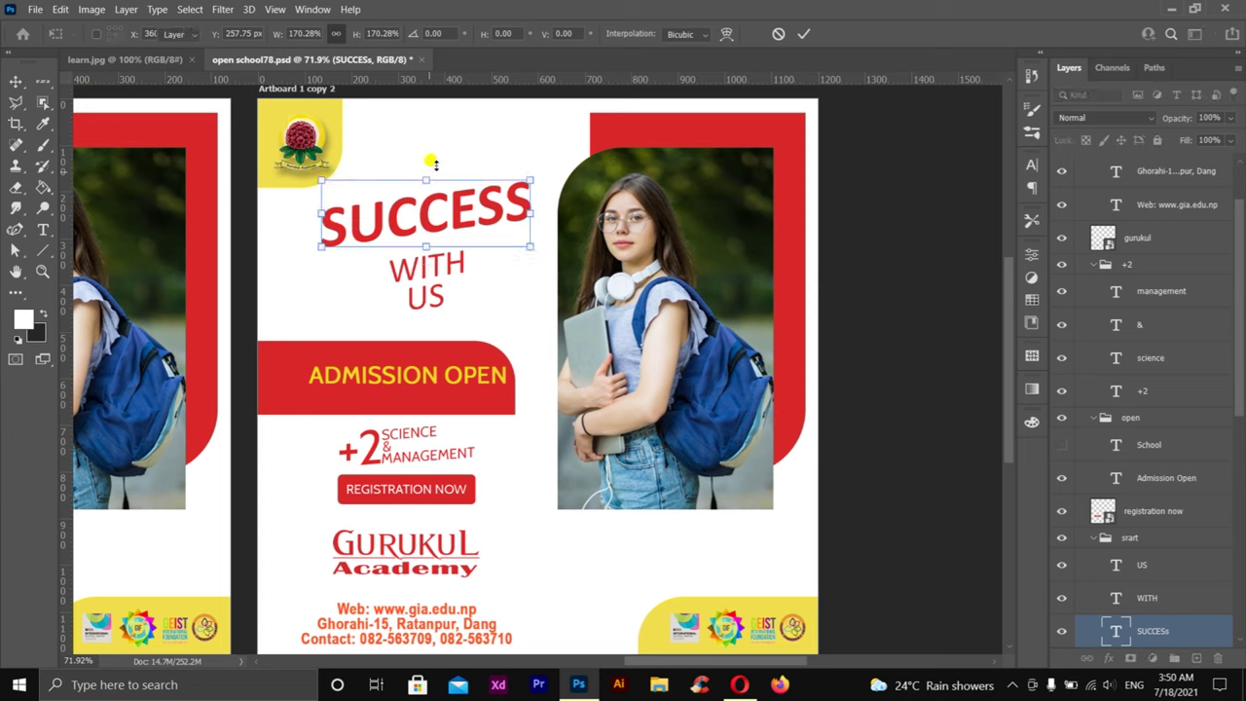
{"action": "key", "text": "ctrl+t"}
{"action": "right_click", "coordinate": [436, 263]}
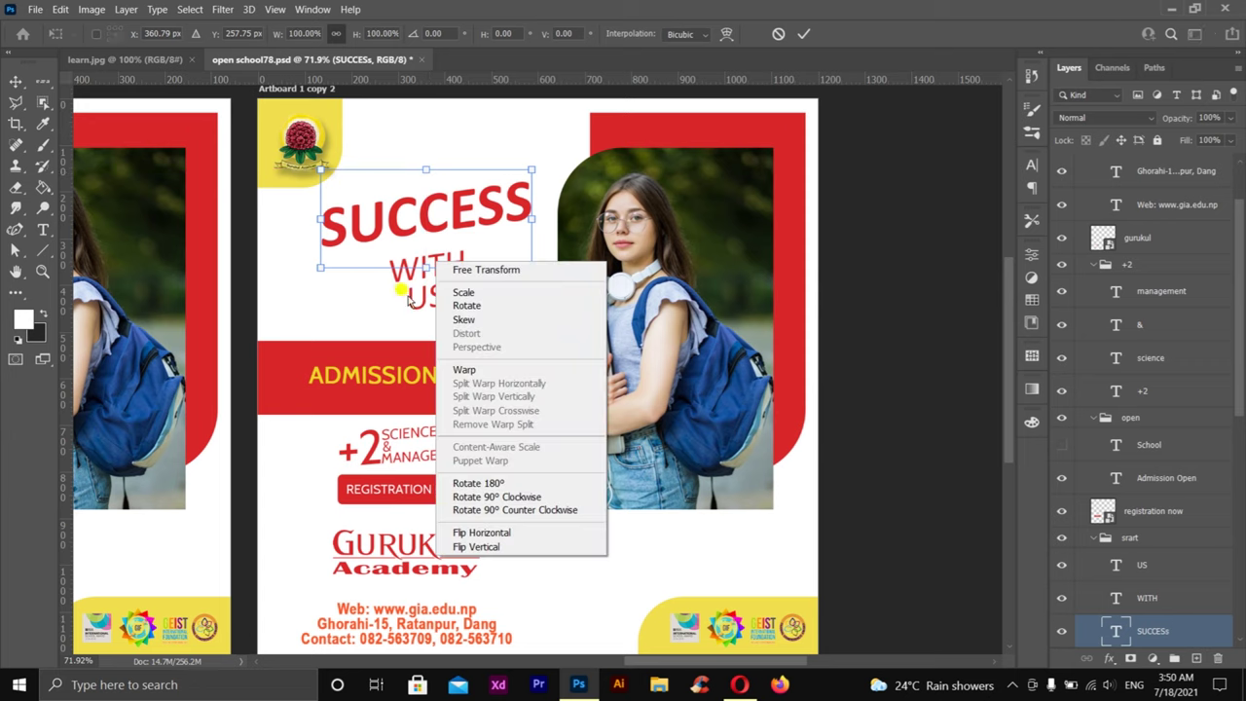
{"action": "left_click", "coordinate": [792, 27]}
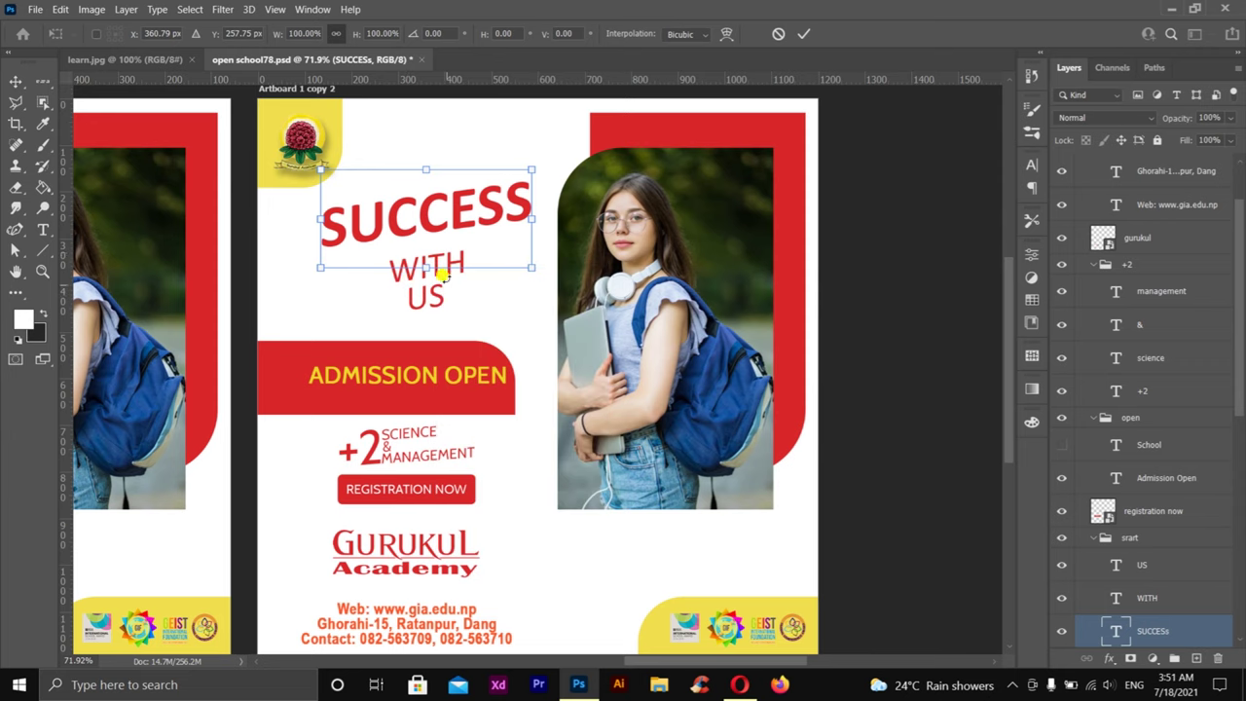
{"action": "right_click", "coordinate": [437, 273]}
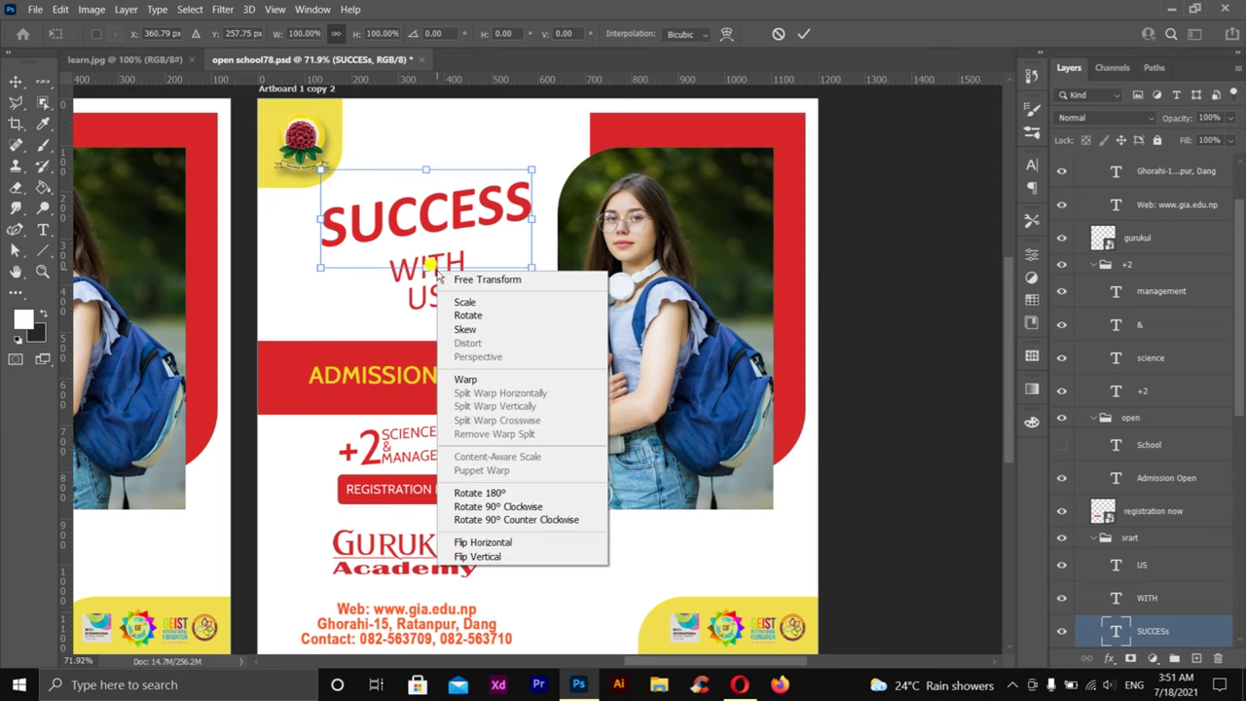
{"action": "left_click", "coordinate": [792, 31]}
Nudge SUCCESS down to sit just above WITH US and commit the move.
{"action": "key", "text": "Down"}
{"action": "key", "text": "Down"}
{"action": "key", "text": "Down"}
{"action": "key", "text": "Down"}
{"action": "key", "text": "Down"}
{"action": "key", "text": "Down"}
{"action": "key", "text": "Down"}
{"action": "key", "text": "Down"}
{"action": "key", "text": "shift+Down"}
{"action": "key", "text": "shift+Down"}
{"action": "key", "text": "shift+Down"}
{"action": "scroll", "coordinate": [474, 285], "scroll_direction": "down", "scroll_amount": 1}
{"action": "scroll", "coordinate": [474, 284], "scroll_direction": "down", "scroll_amount": 1}
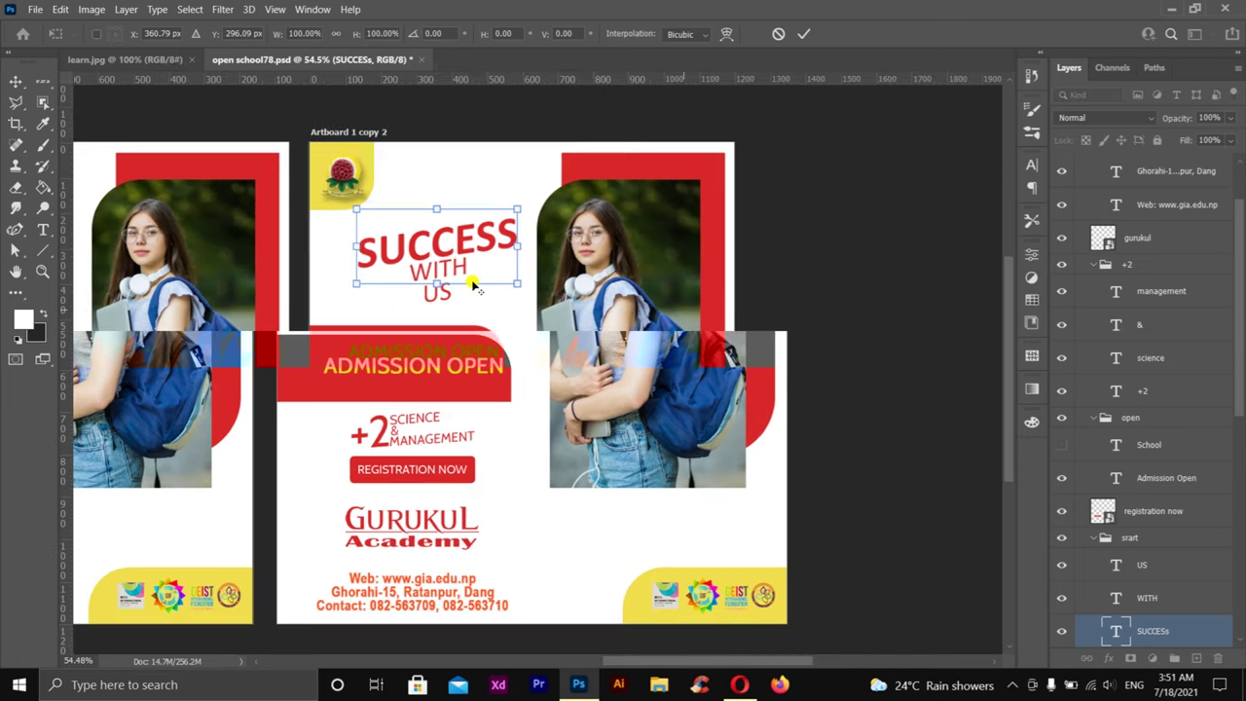
{"action": "scroll", "coordinate": [474, 282], "scroll_direction": "down", "scroll_amount": 1}
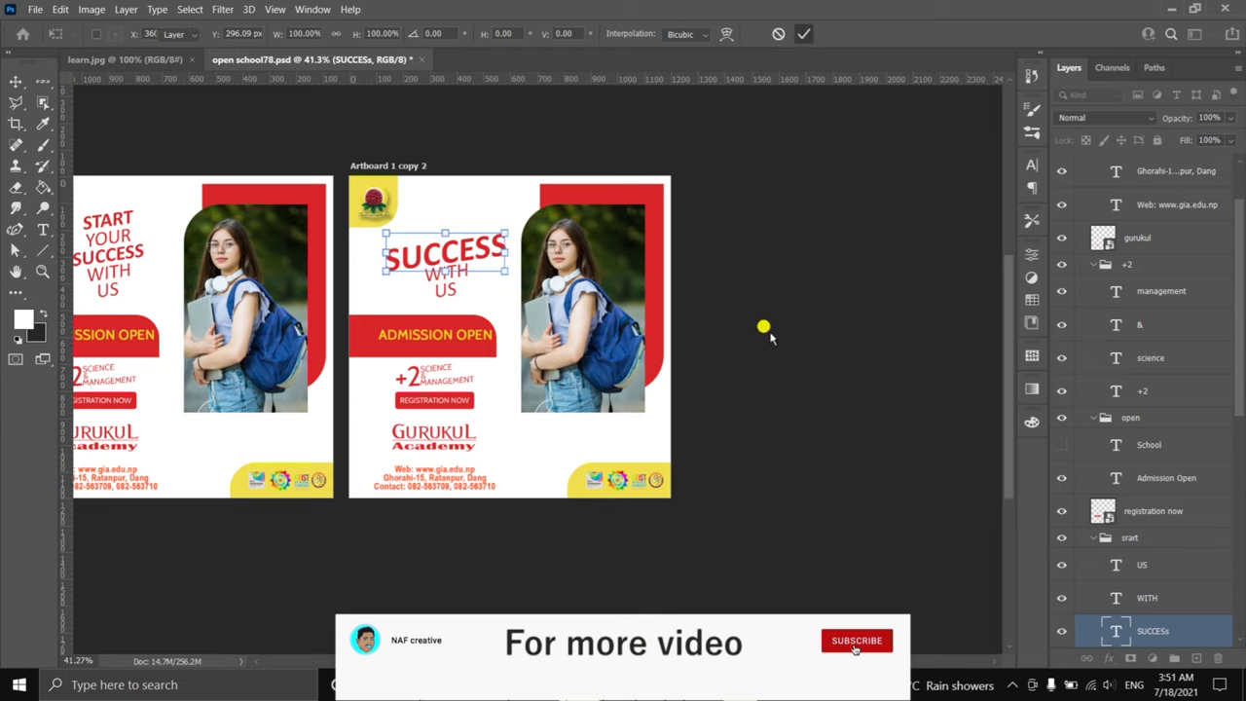
{"action": "key", "text": "Return"}
{"action": "scroll", "coordinate": [804, 334], "scroll_direction": "left", "scroll_amount": 3}
{"action": "scroll", "coordinate": [804, 334], "scroll_direction": "down", "scroll_amount": 1}
Deselect the SUCCESS text and frame the original, tilted-headline, and SUCCESS WITH US artboards together.
{"action": "left_click", "coordinate": [648, 556]}
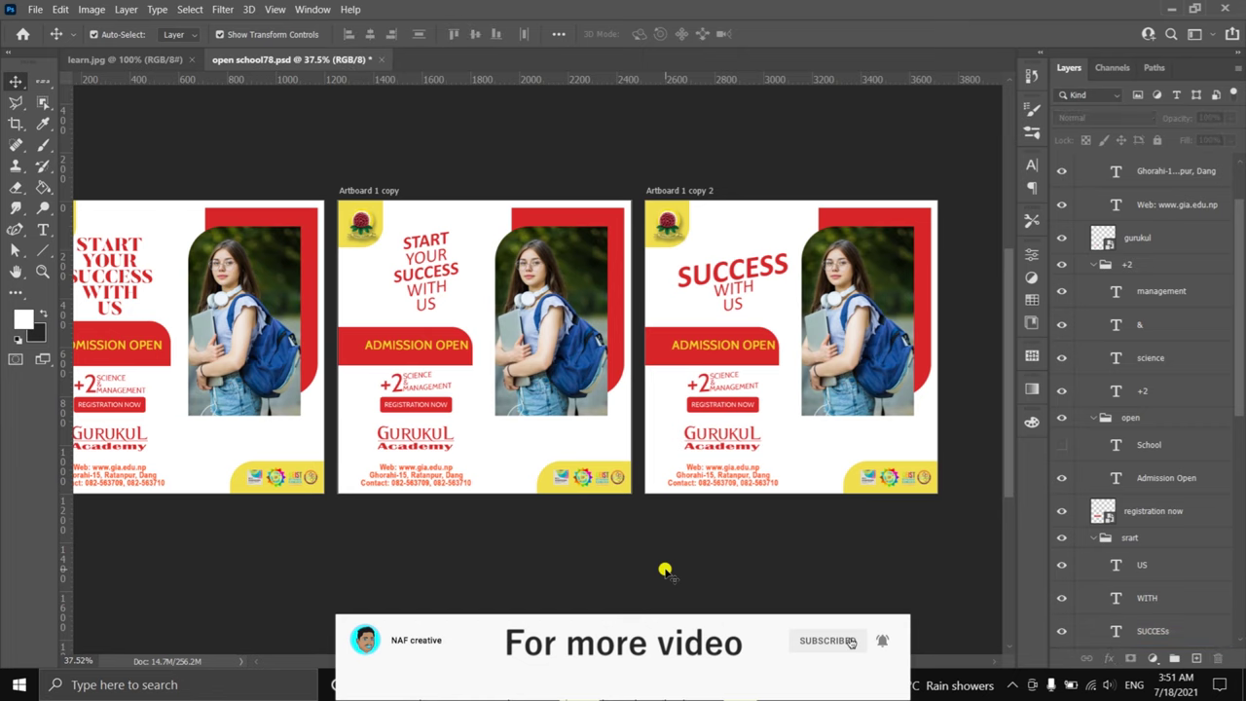
{"action": "scroll", "coordinate": [662, 568], "scroll_direction": "down", "scroll_amount": 1}
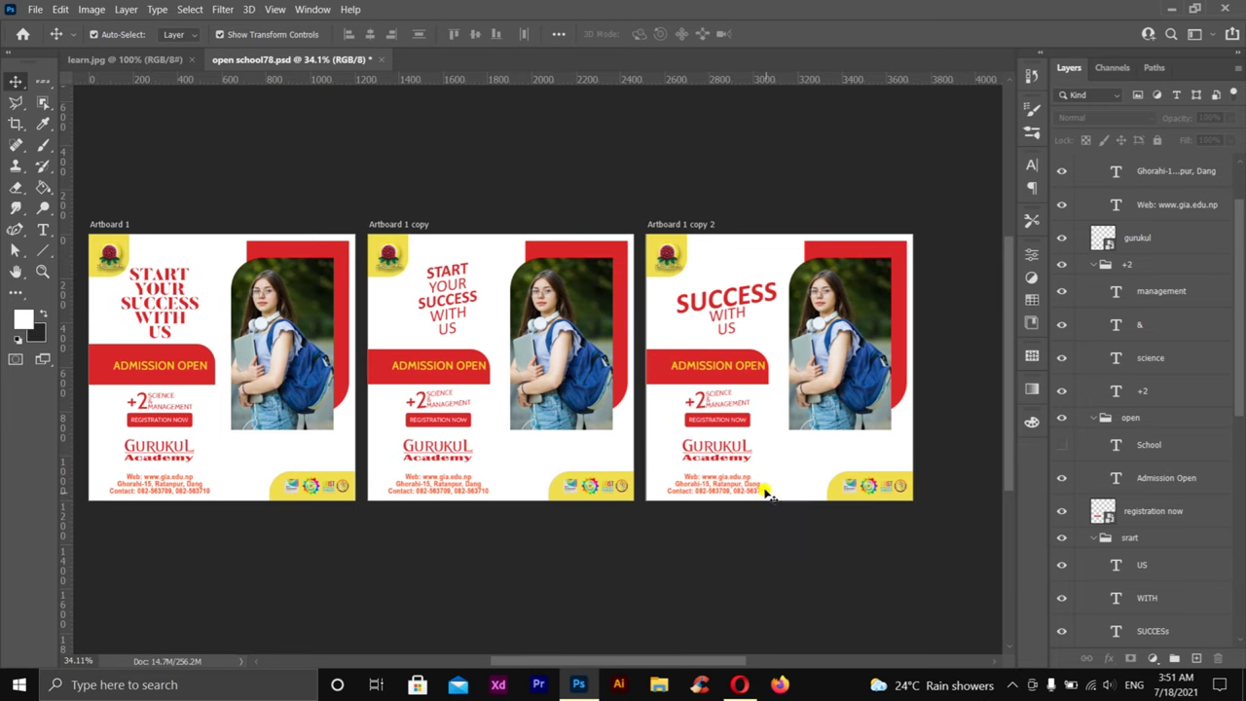
{"action": "scroll", "coordinate": [701, 447], "scroll_direction": "up", "scroll_amount": 1}
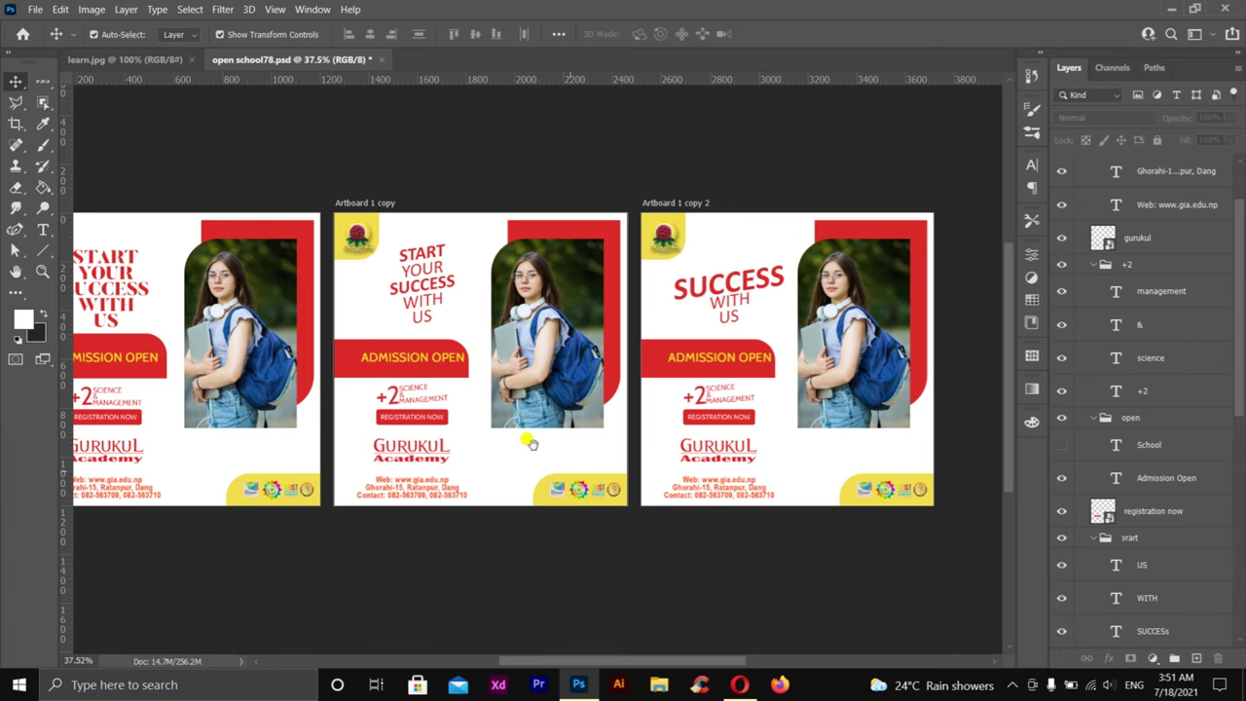
{"action": "left_click_drag", "start_coordinate": [424, 190], "coordinate": [484, 165]}
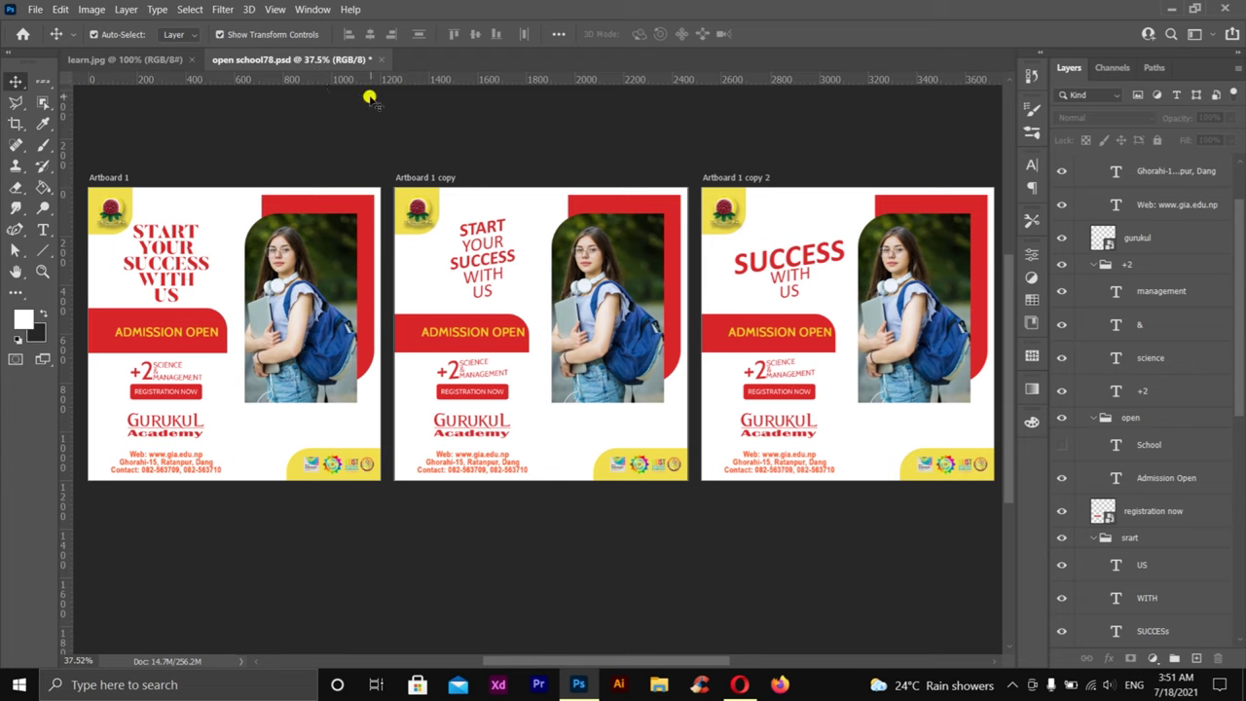
{"action": "key", "text": "t"}
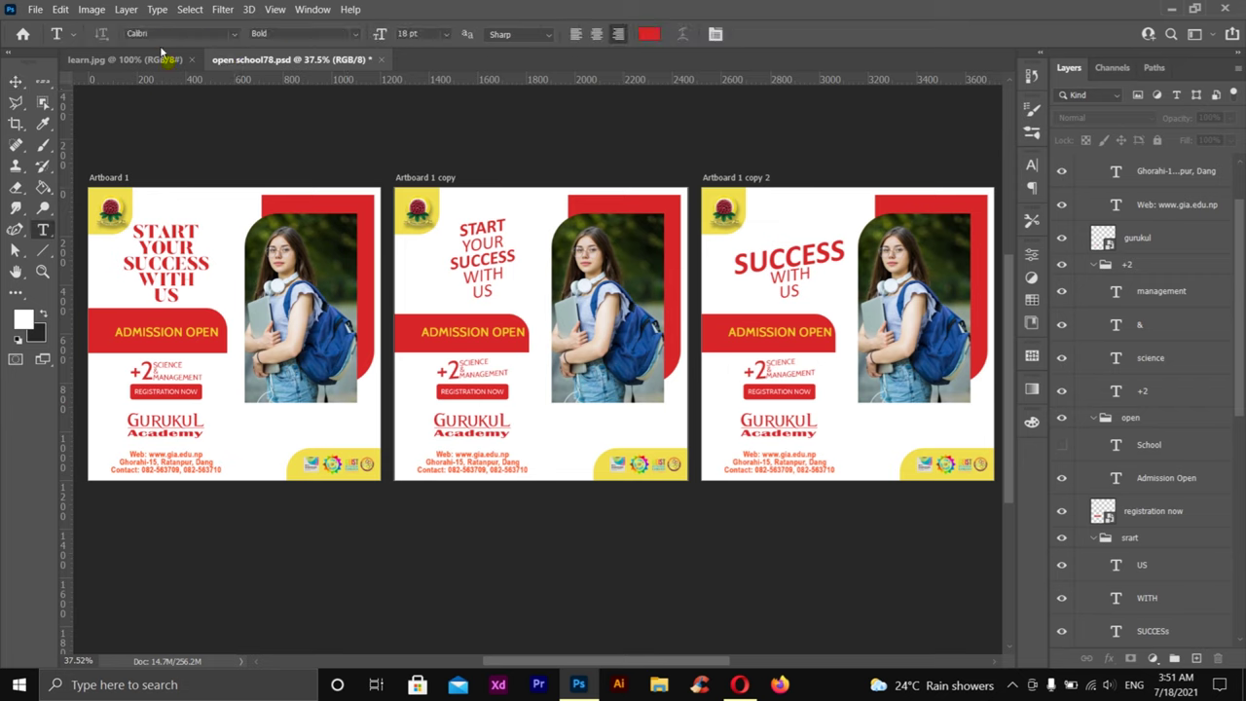
{"action": "left_click", "coordinate": [233, 34]}
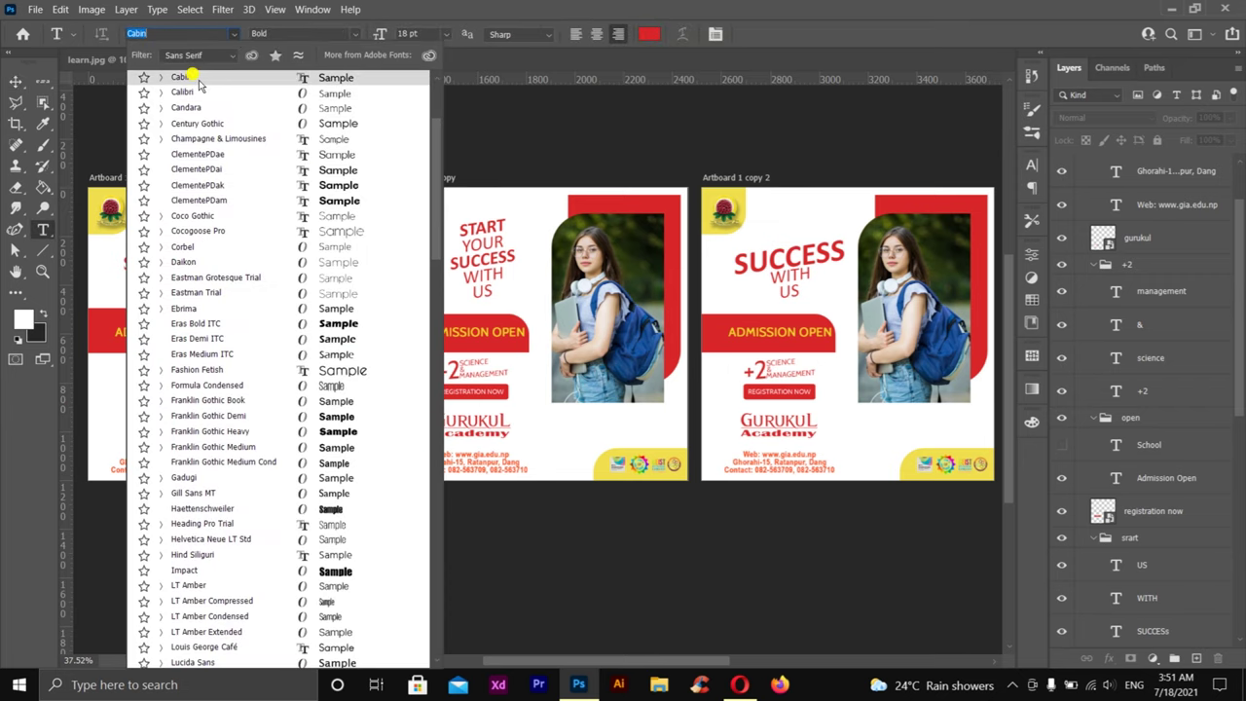
{"action": "left_click", "coordinate": [158, 82]}
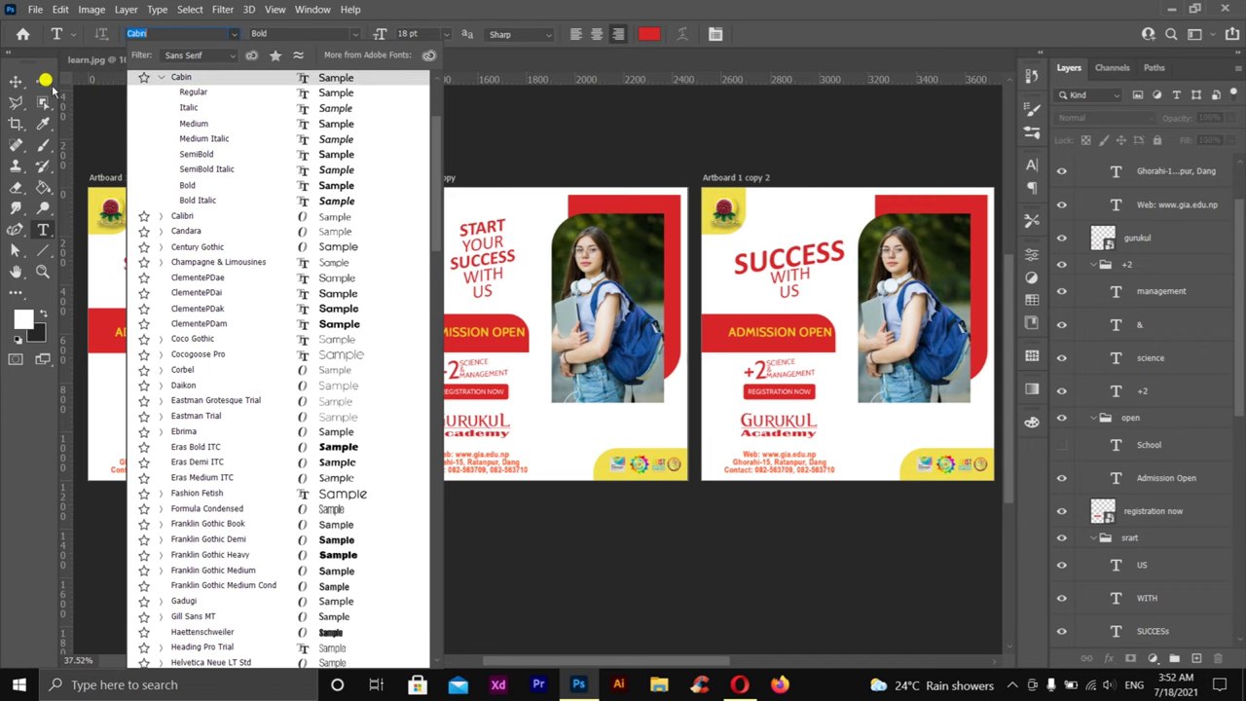
{"action": "left_click", "coordinate": [15, 80]}
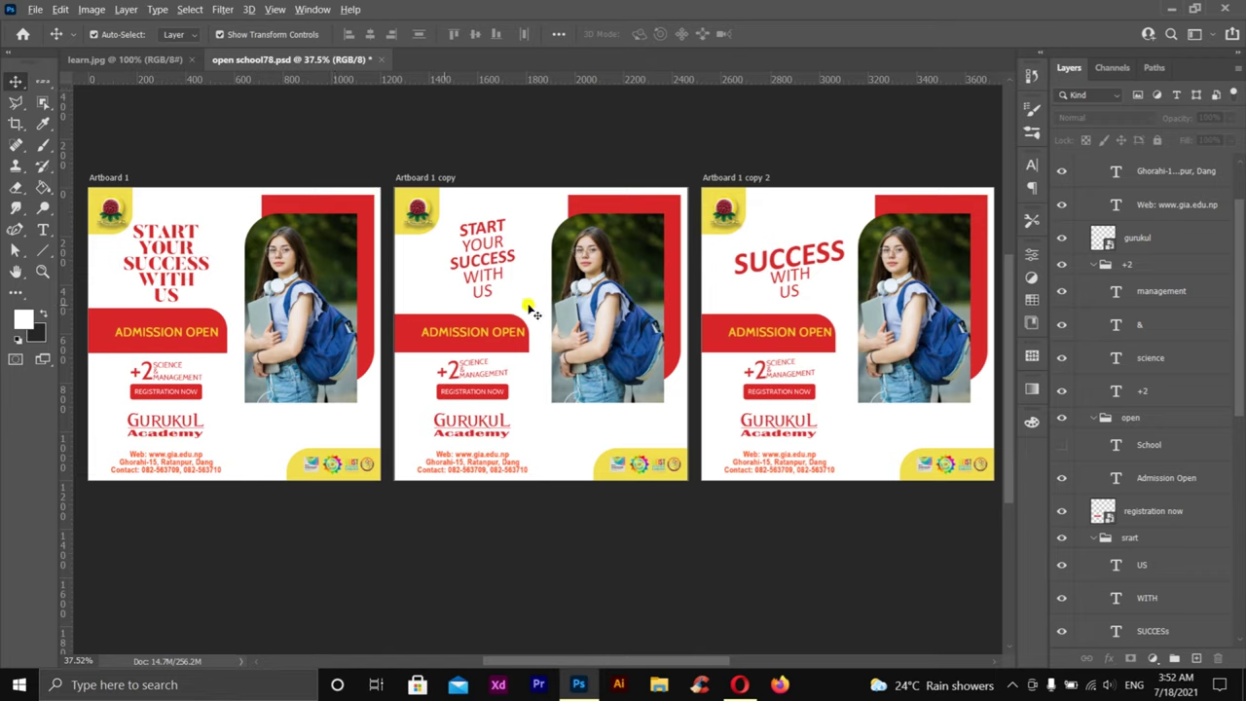
Zoom to about 45% and center the view on the second and third artboards.
{"action": "scroll", "coordinate": [513, 270], "scroll_direction": "up", "scroll_amount": 1}
{"action": "scroll", "coordinate": [513, 270], "scroll_direction": "up", "scroll_amount": 1}
{"action": "left_click_drag", "start_coordinate": [734, 334], "coordinate": [645, 334]}
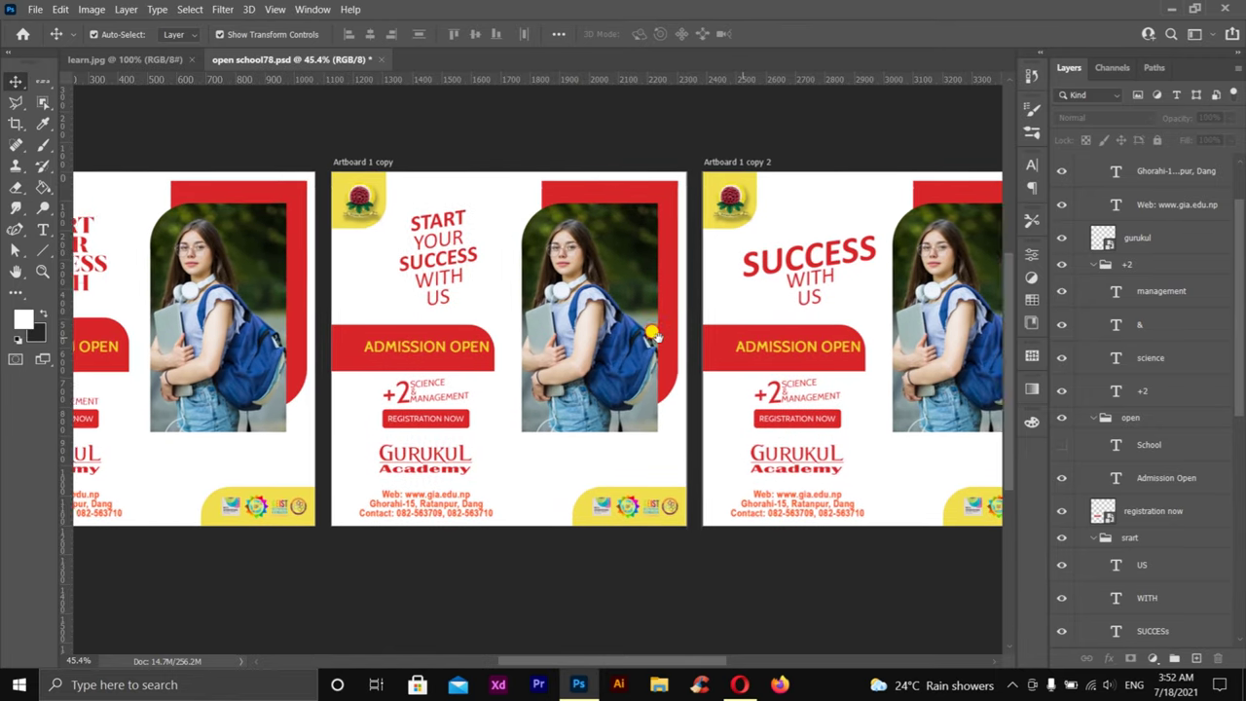
{"action": "mouse_move", "coordinate": [754, 229]}
{"action": "left_mouse_down"}
{"action": "mouse_move", "coordinate": [560, 243]}
{"action": "mouse_move", "coordinate": [690, 206]}
{"action": "left_mouse_up"}
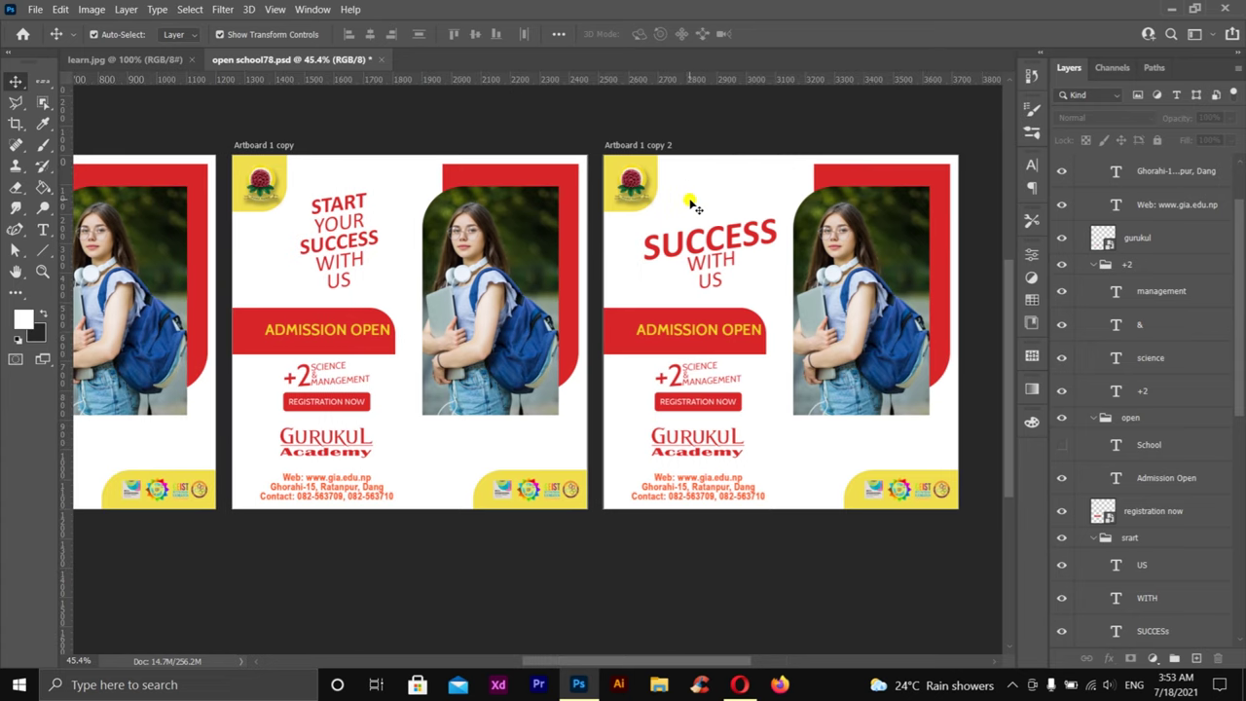